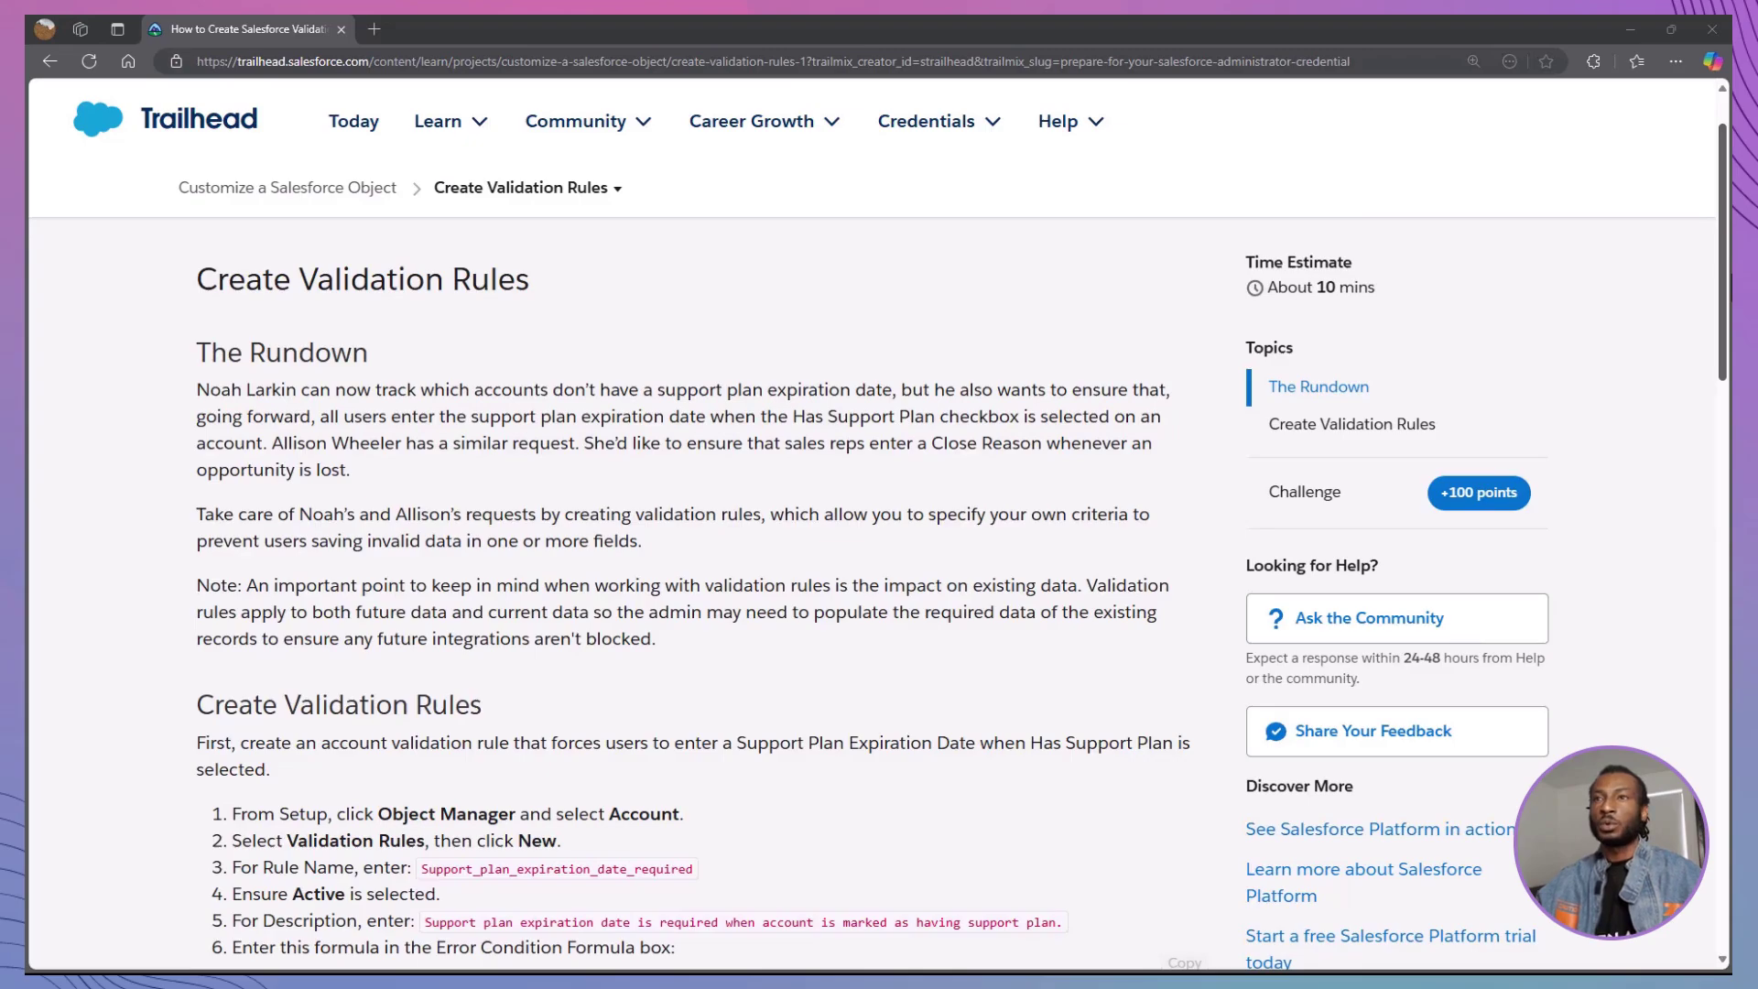
Scroll down the project page to the Verify Step panel that lists the playground org.
{"action": "scroll", "coordinate": [702, 595], "scroll_direction": "down", "scroll_amount": 13}
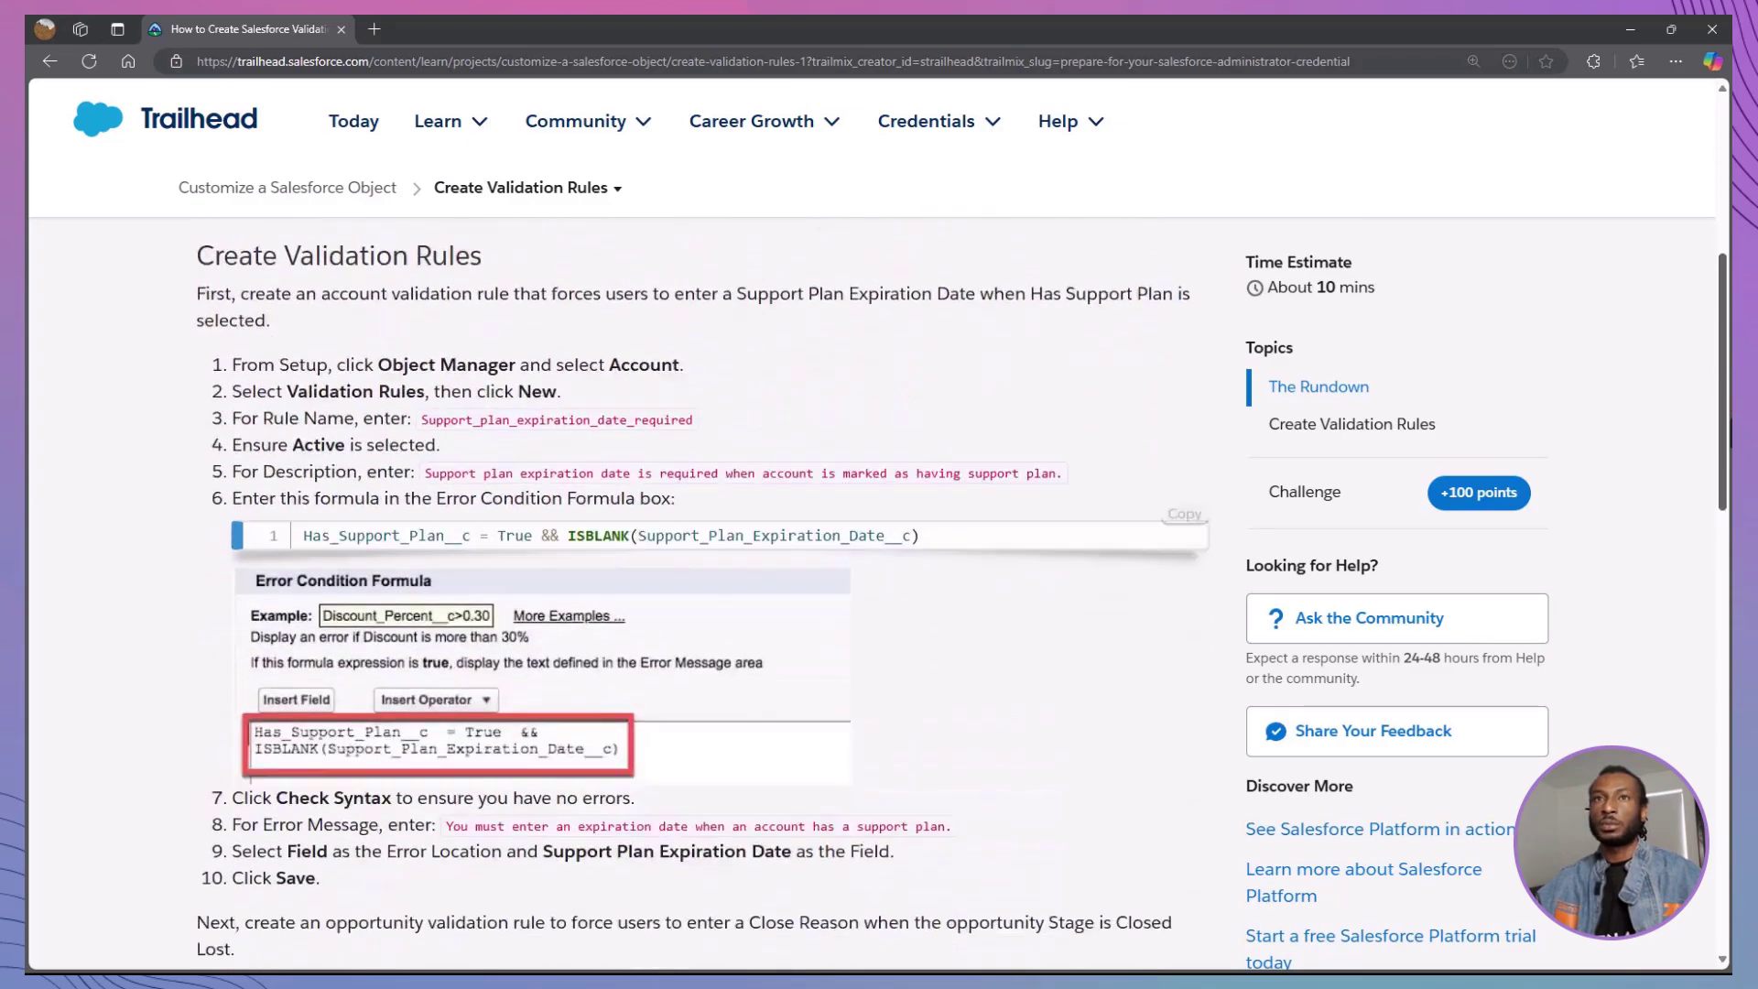
{"action": "scroll", "coordinate": [701, 595], "scroll_direction": "down", "scroll_amount": 5}
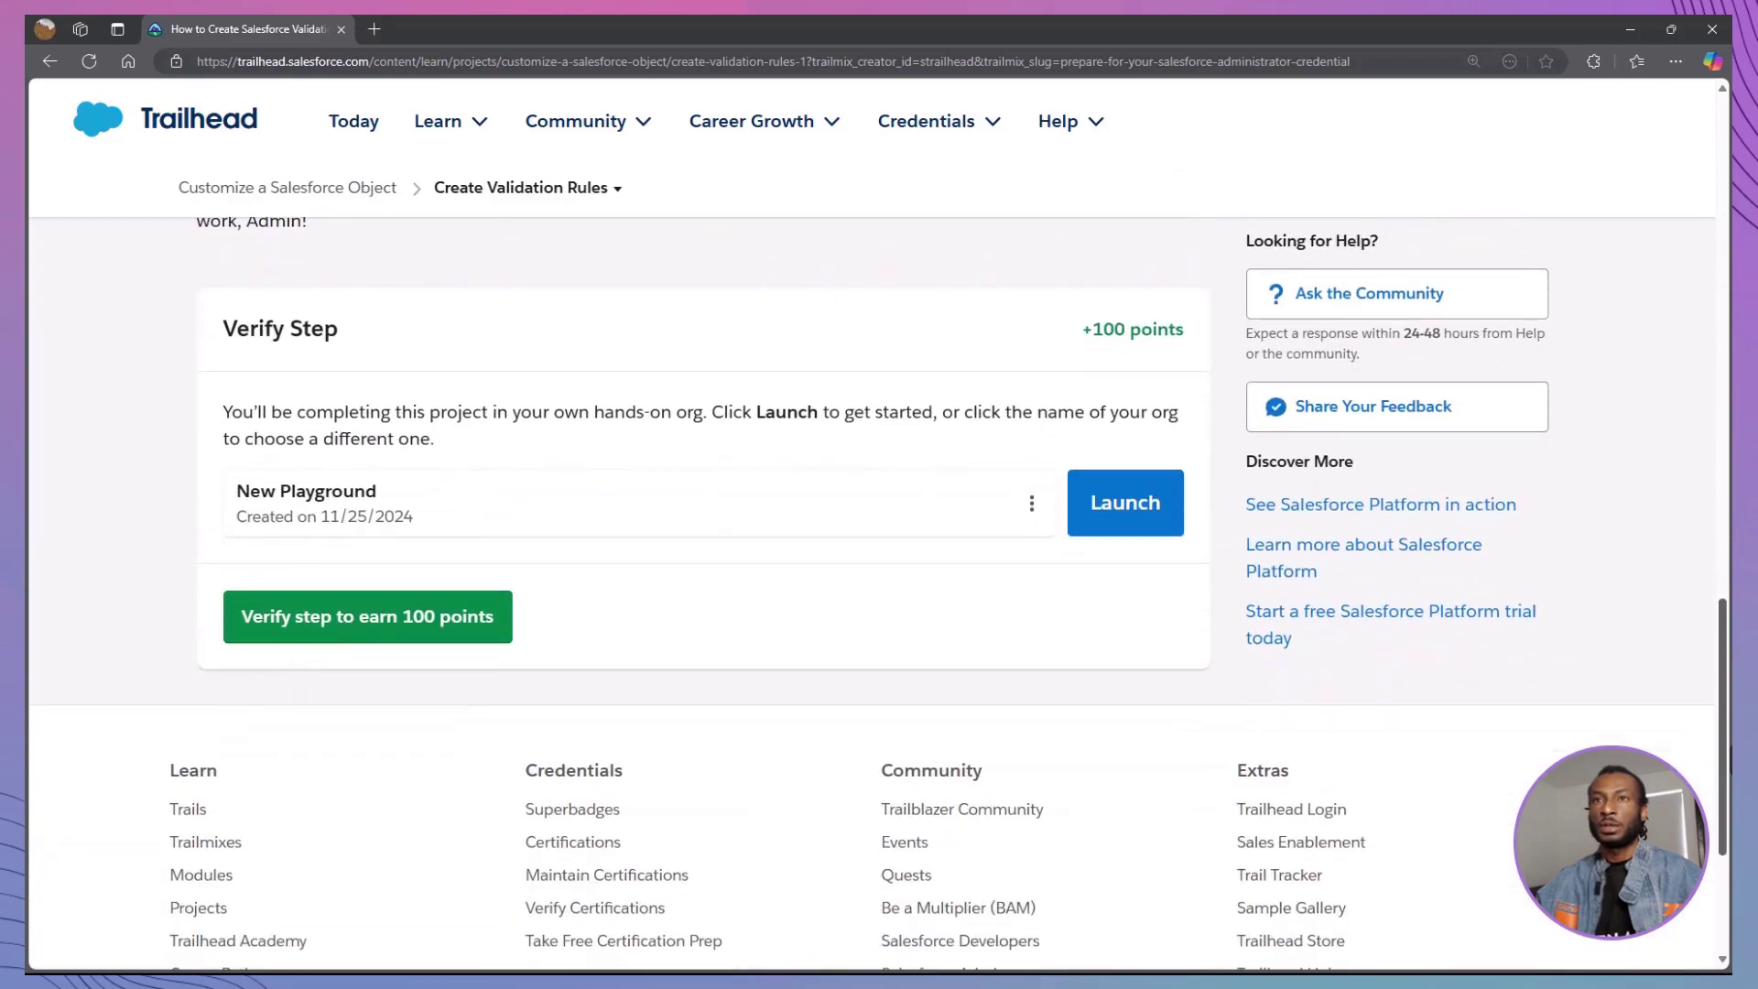
Launch the playground org and go through Setup to the Account object's Validation Rules.
{"action": "left_click", "coordinate": [1128, 515]}
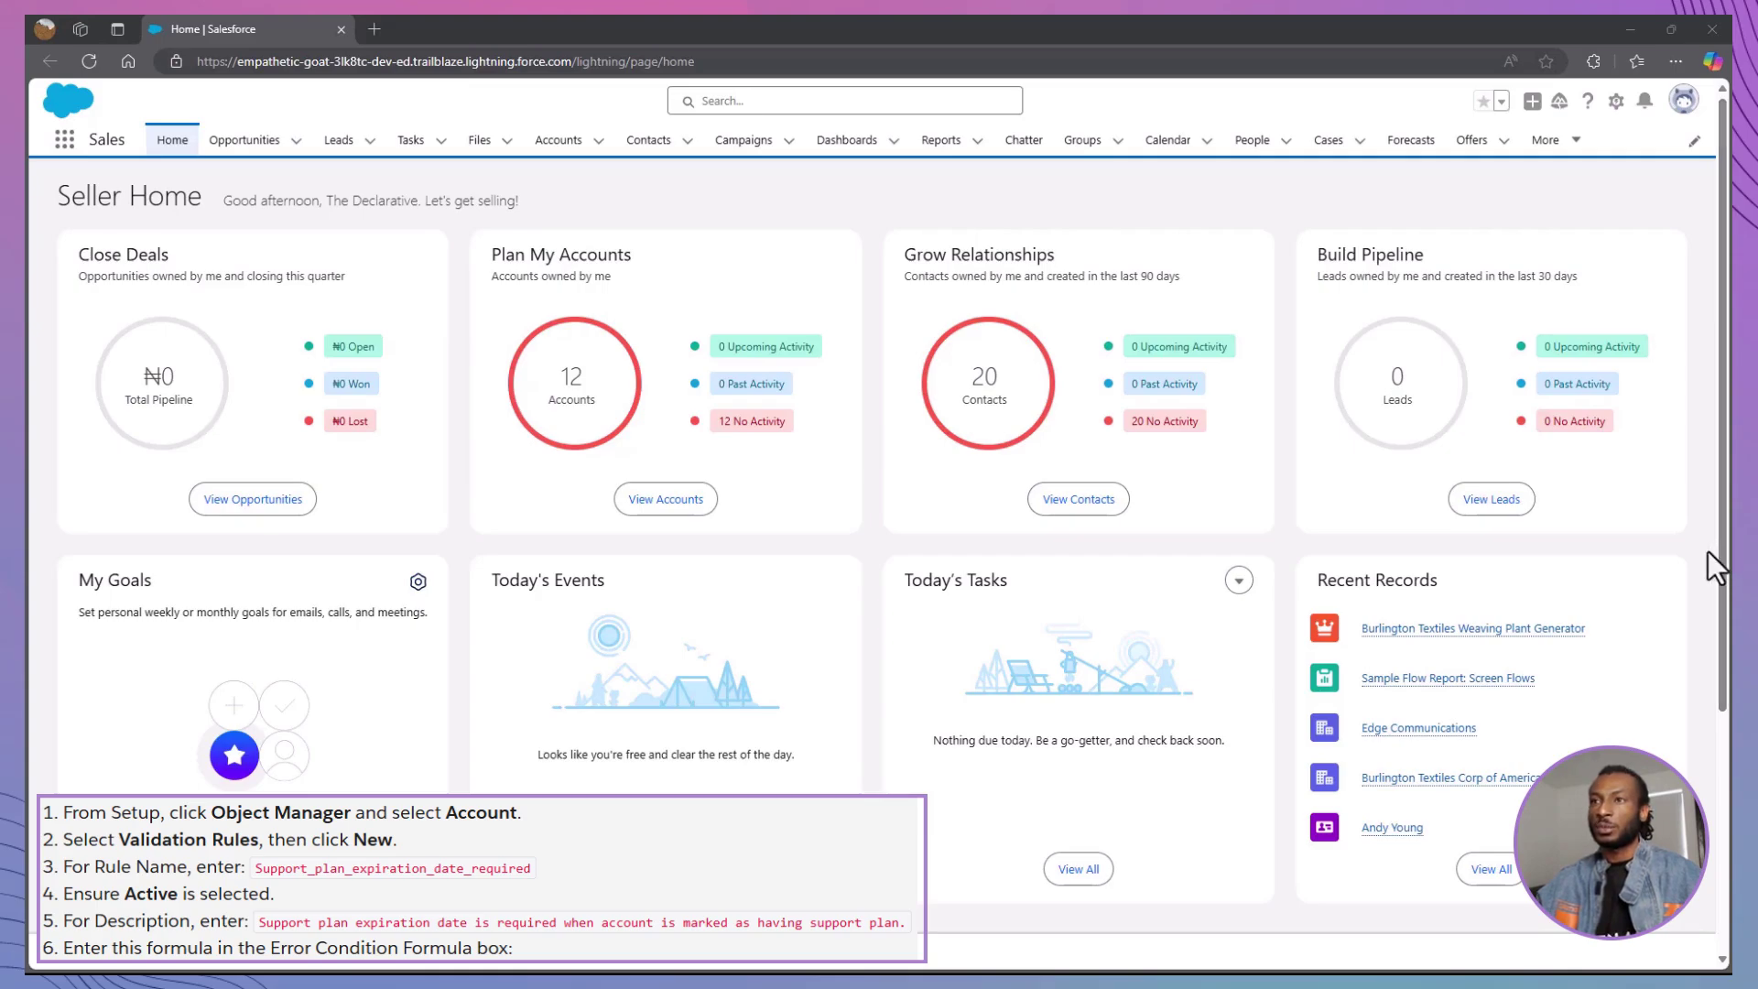
{"action": "left_click", "coordinate": [1614, 102]}
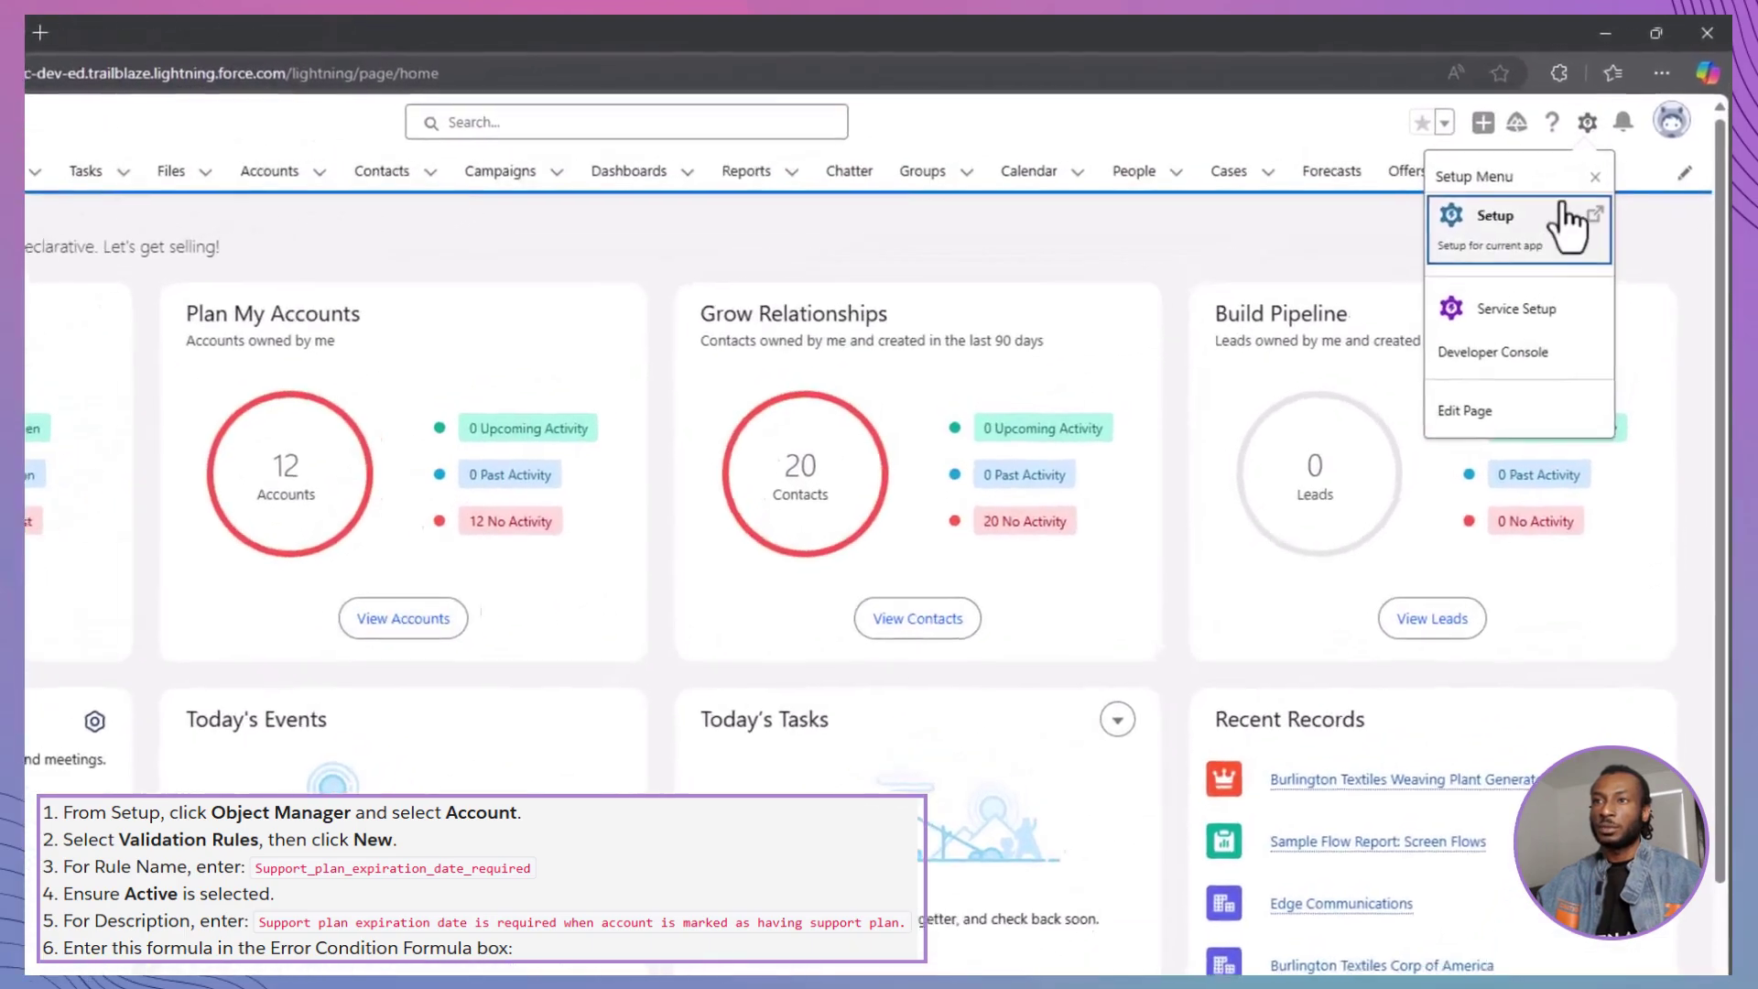
{"action": "left_click", "coordinate": [1568, 225]}
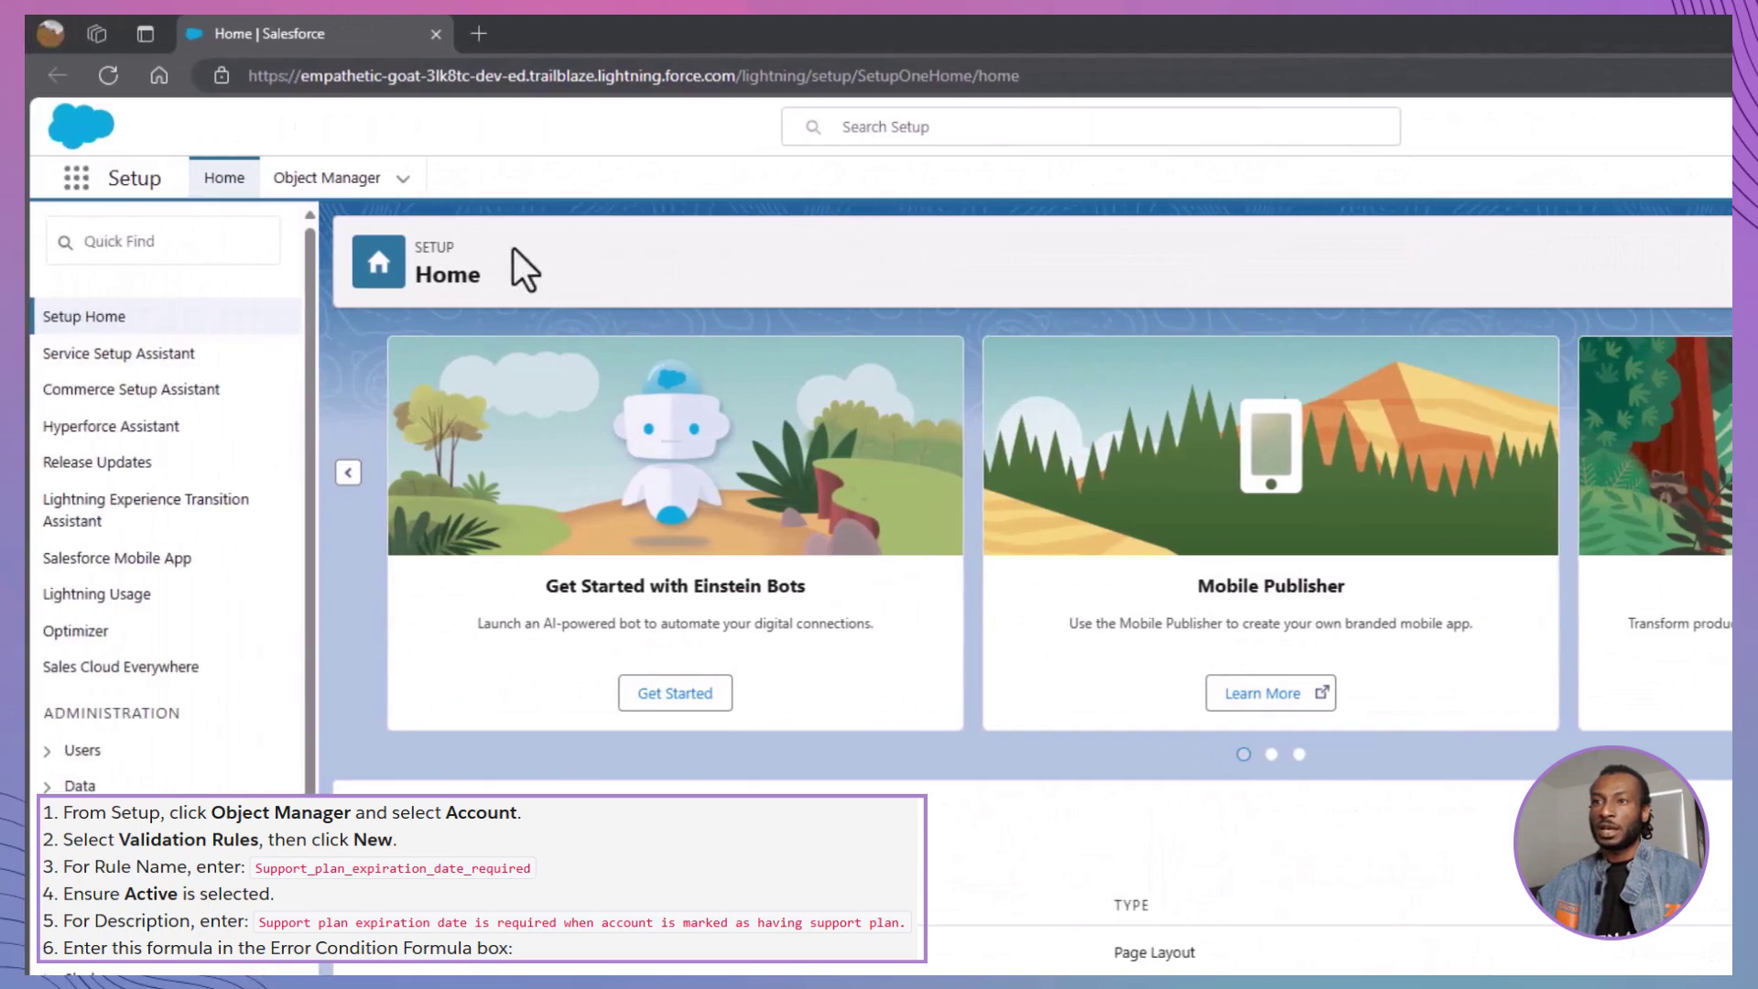
{"action": "left_click", "coordinate": [361, 183]}
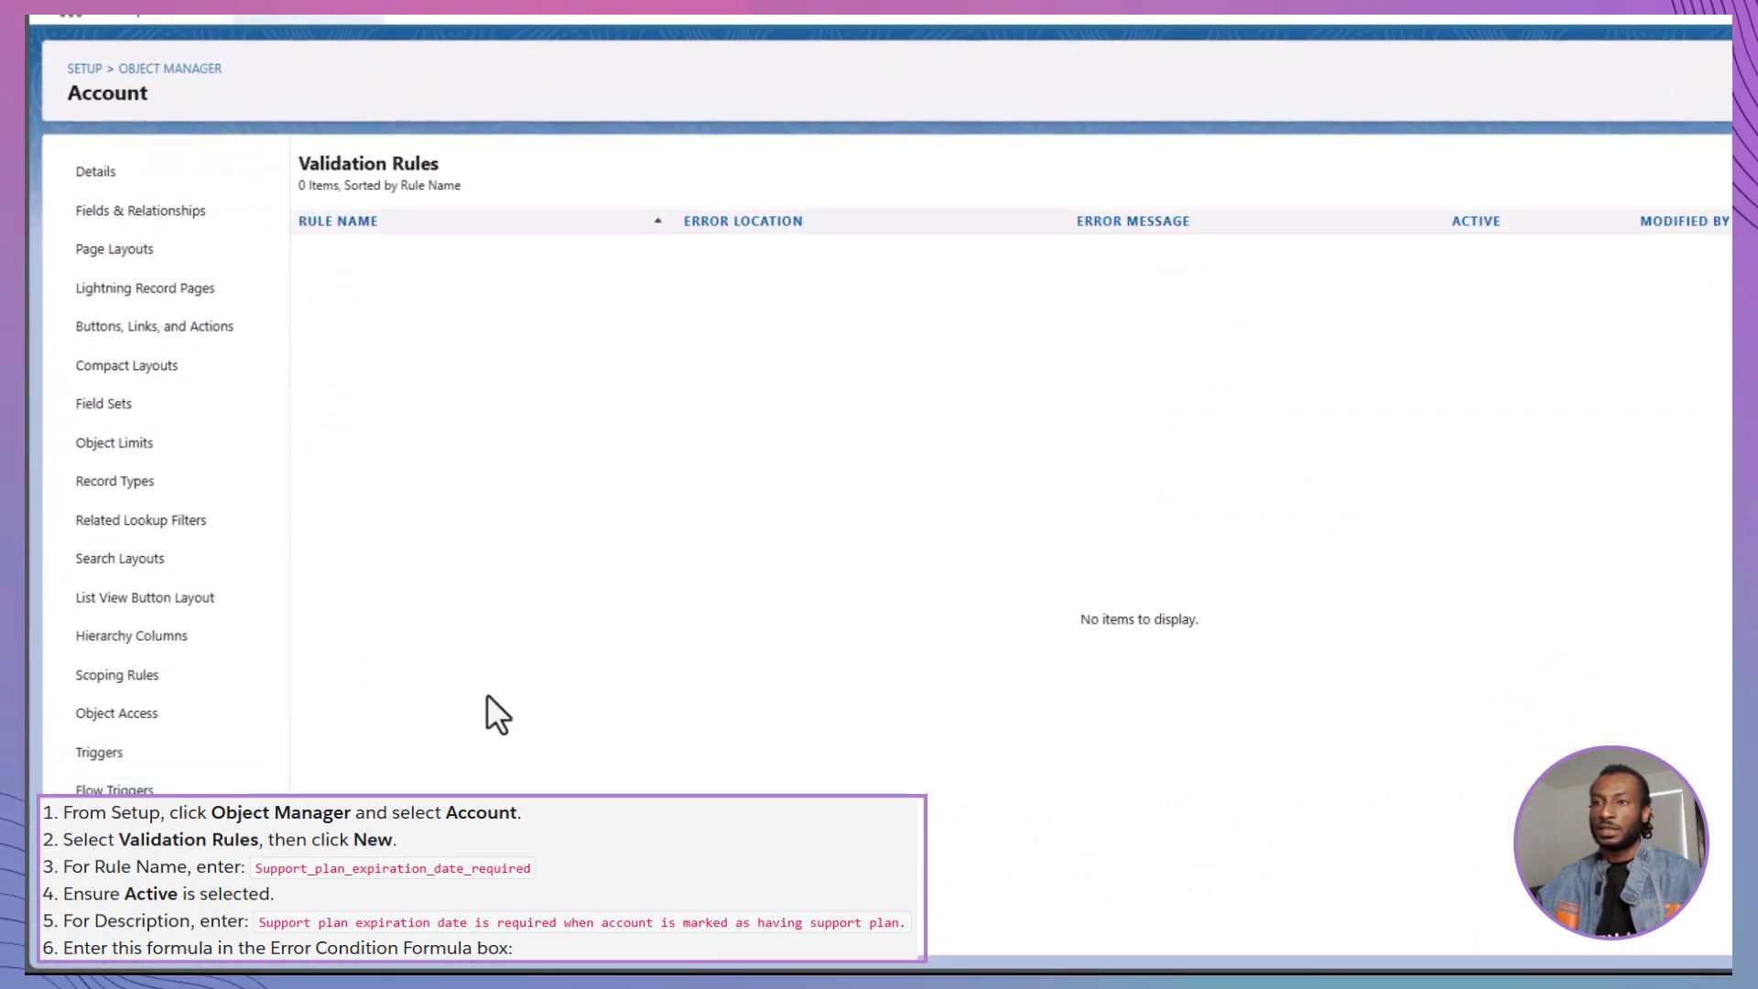
Create rule Support_Plan_Expiration_Date_Required with a description and formula Has_Support_Plan__c = True && ISBLANK(Support_Plan_Expiration_Date__c).
{"action": "left_click", "coordinate": [1690, 181]}
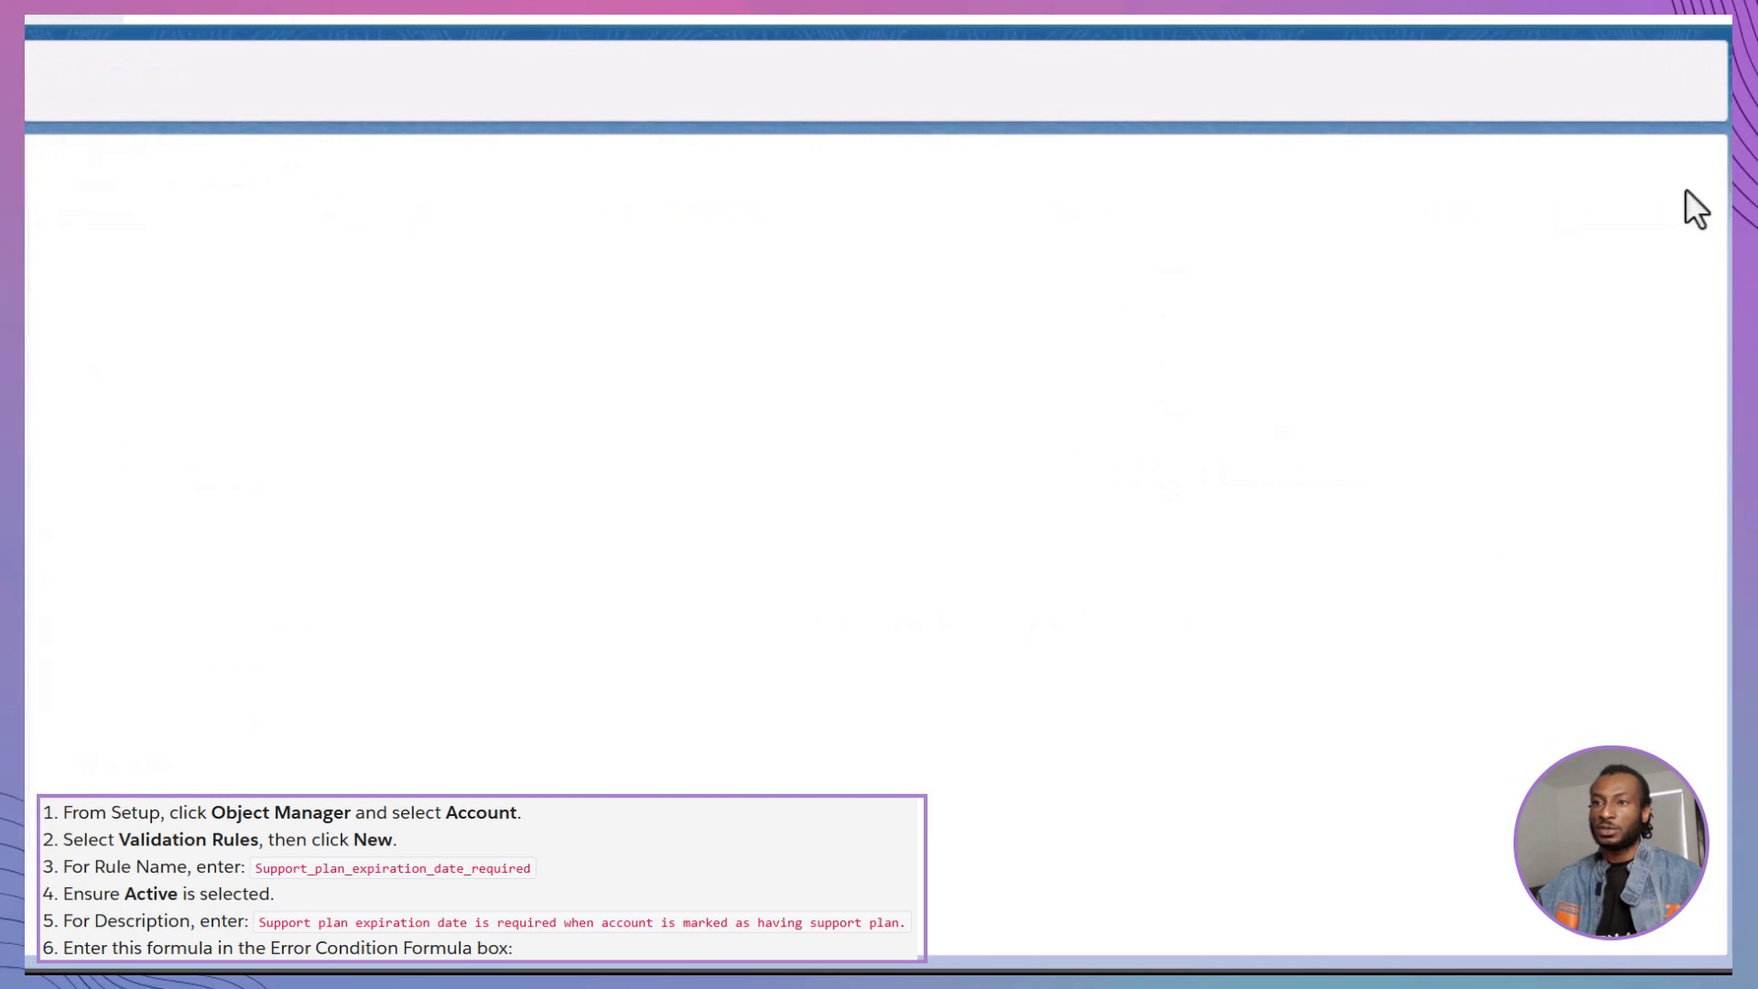
{"action": "type", "text": "Support_"}
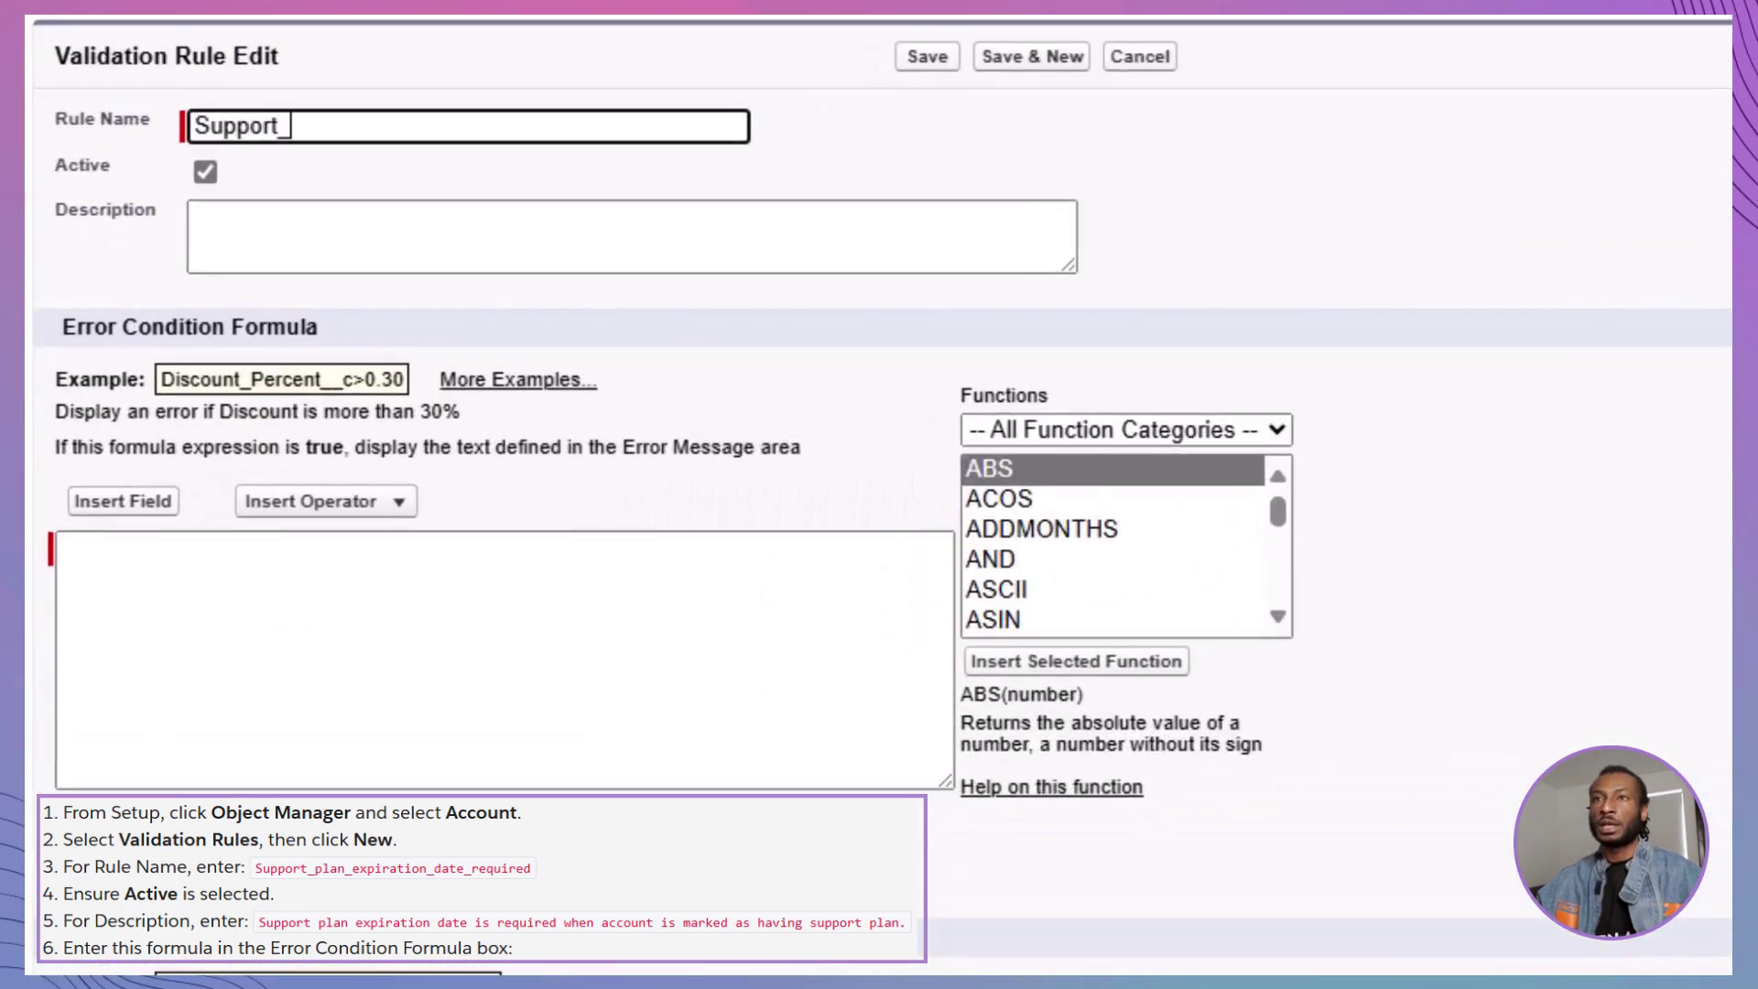
{"action": "type", "text": "Plan_Expi"}
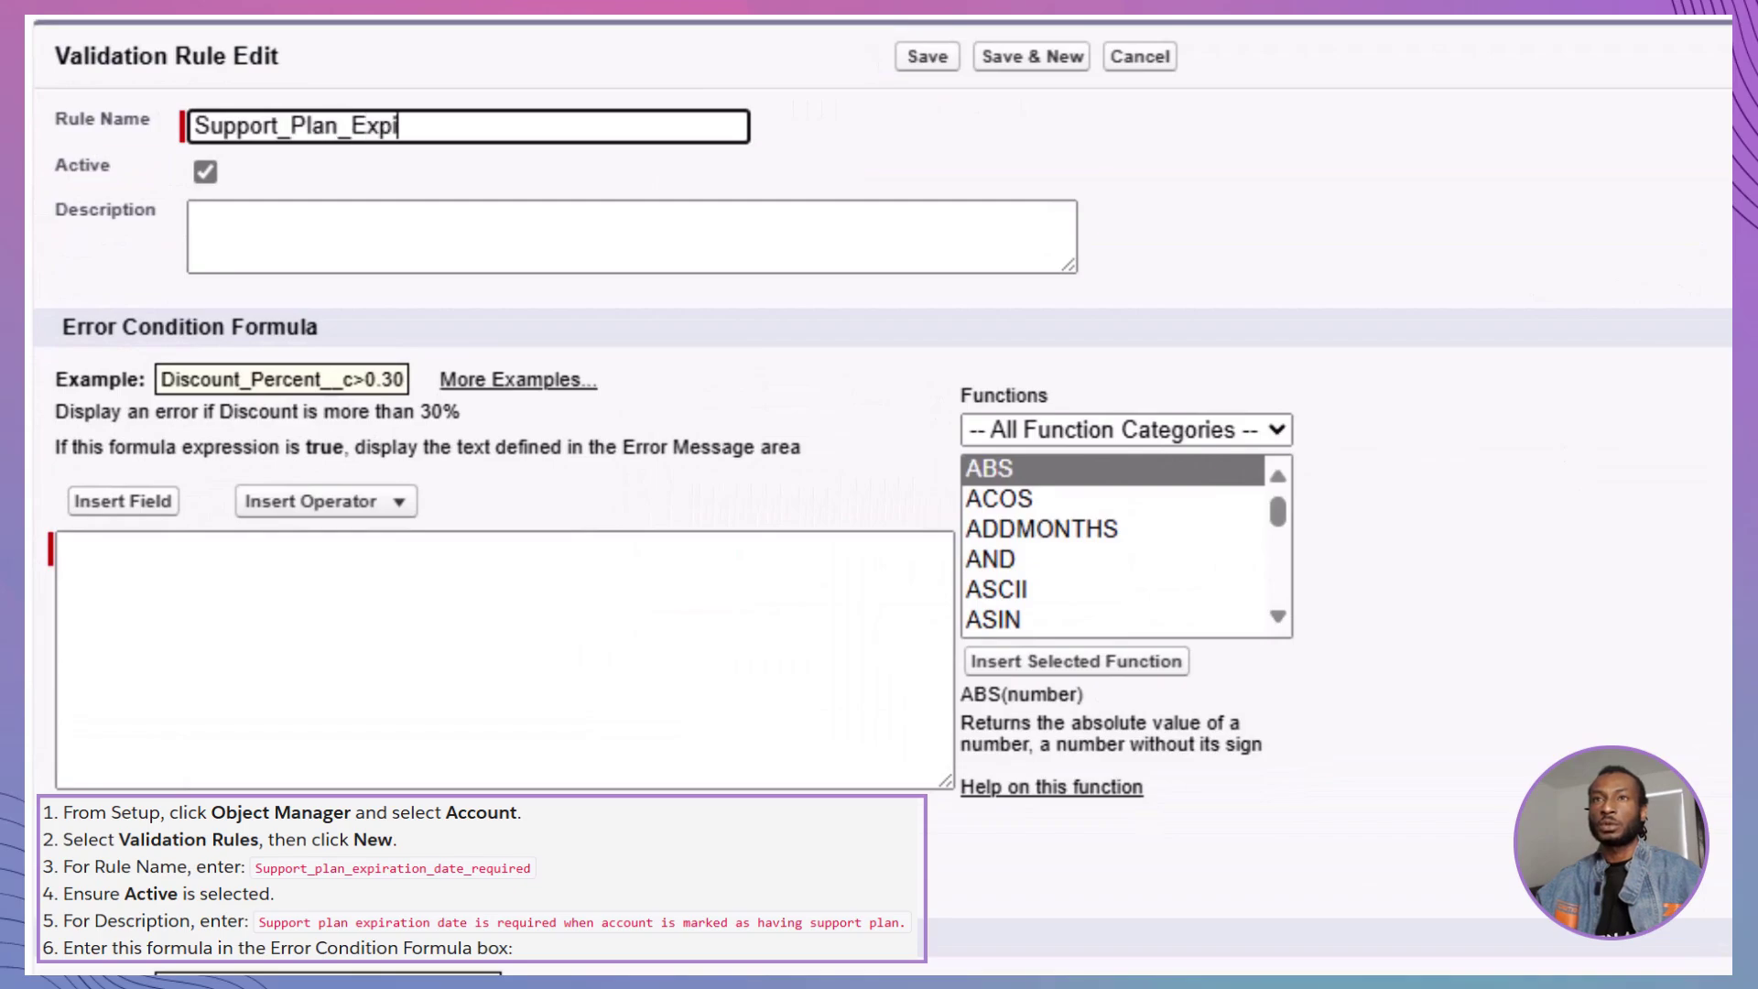
{"action": "type", "text": "ration_Date_Required"}
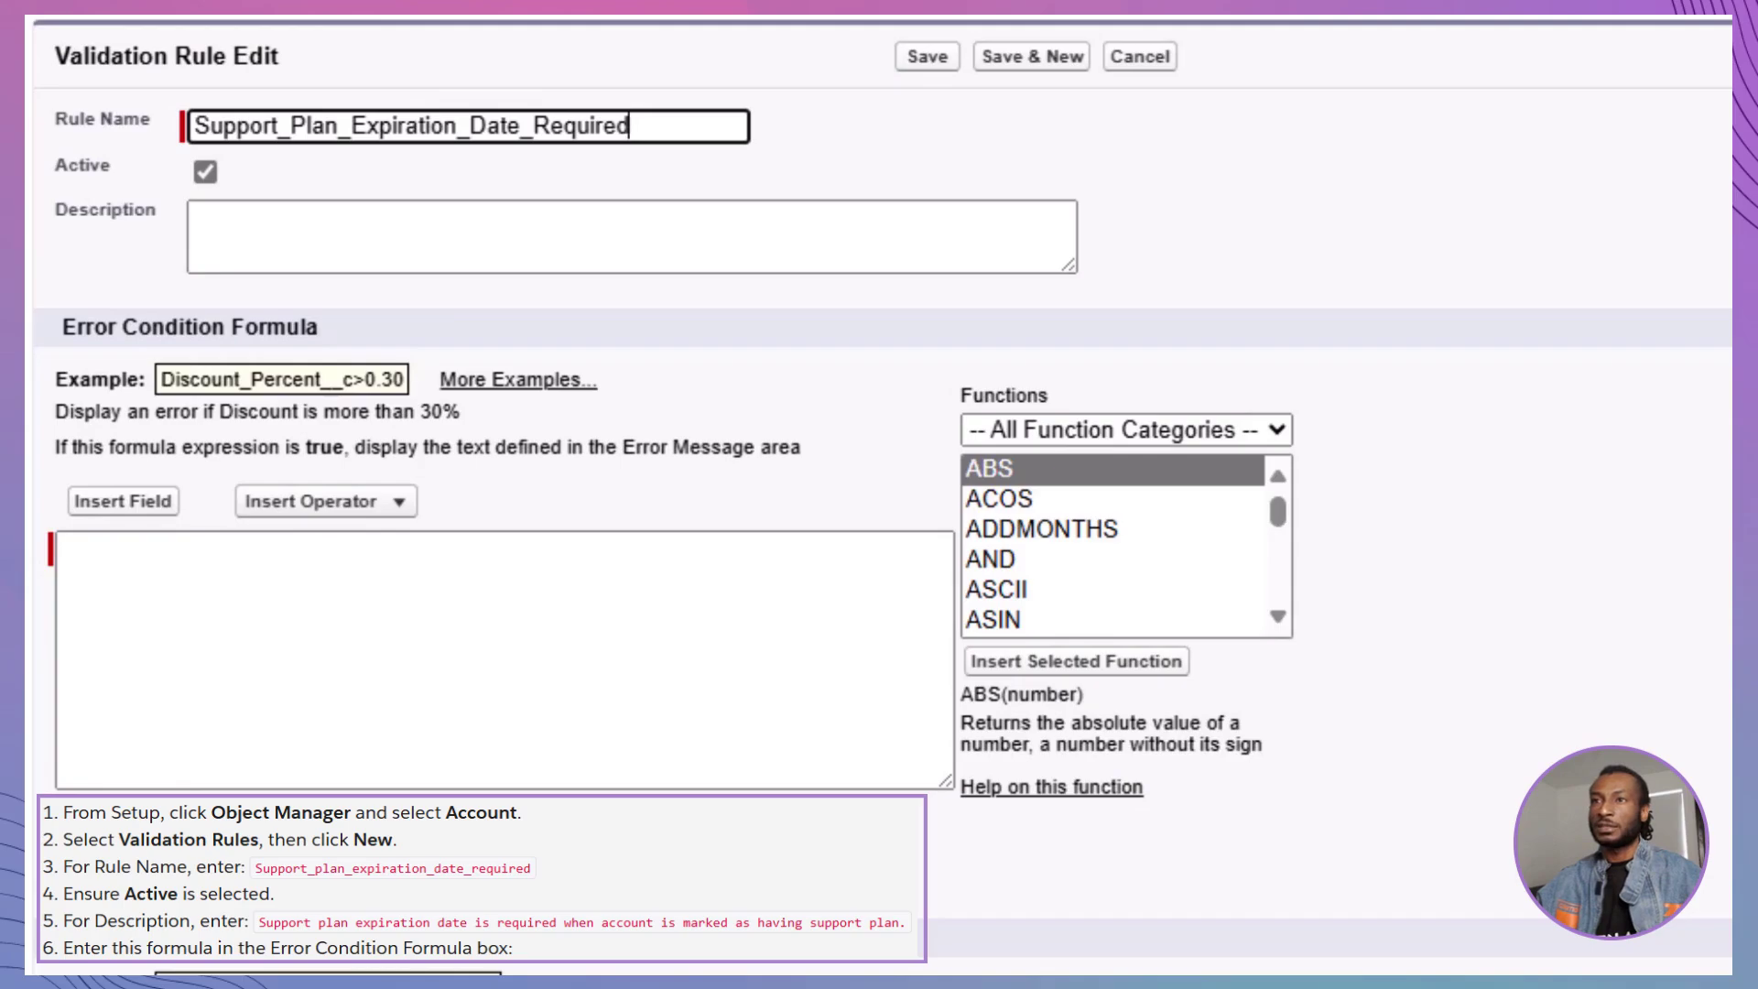
{"action": "left_click", "coordinate": [990, 235]}
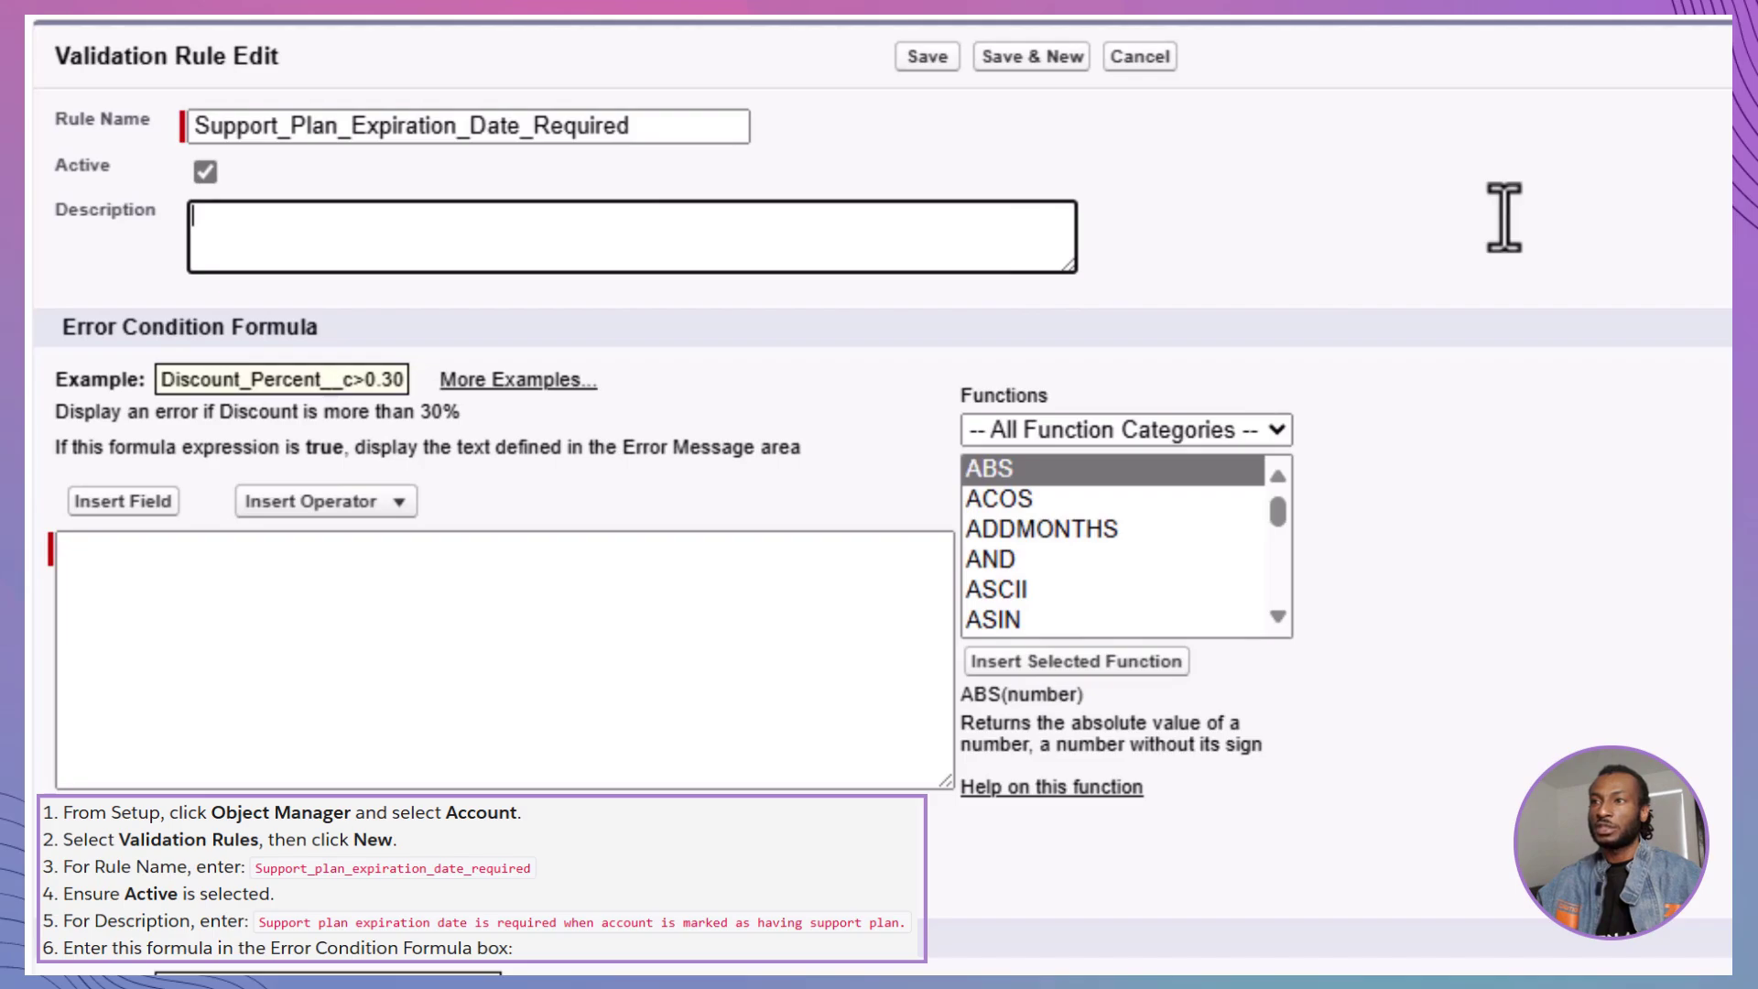
{"action": "type", "text": "Suppor"}
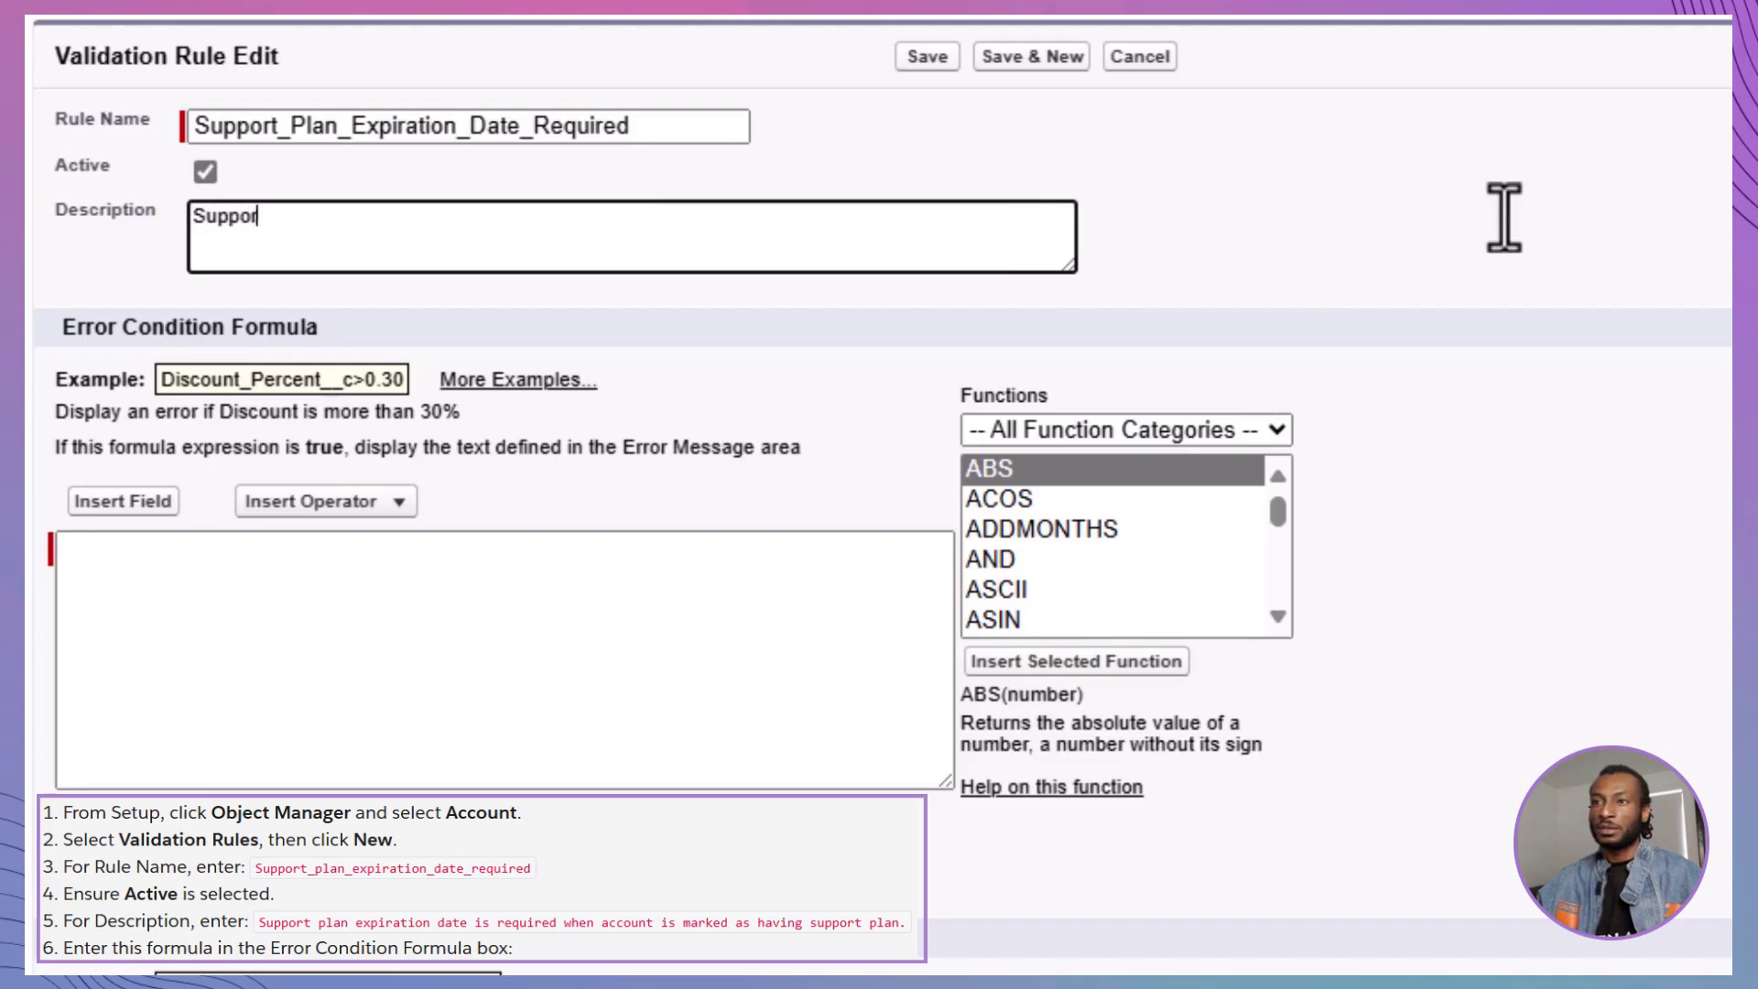
{"action": "type", "text": "t plan expiration date "}
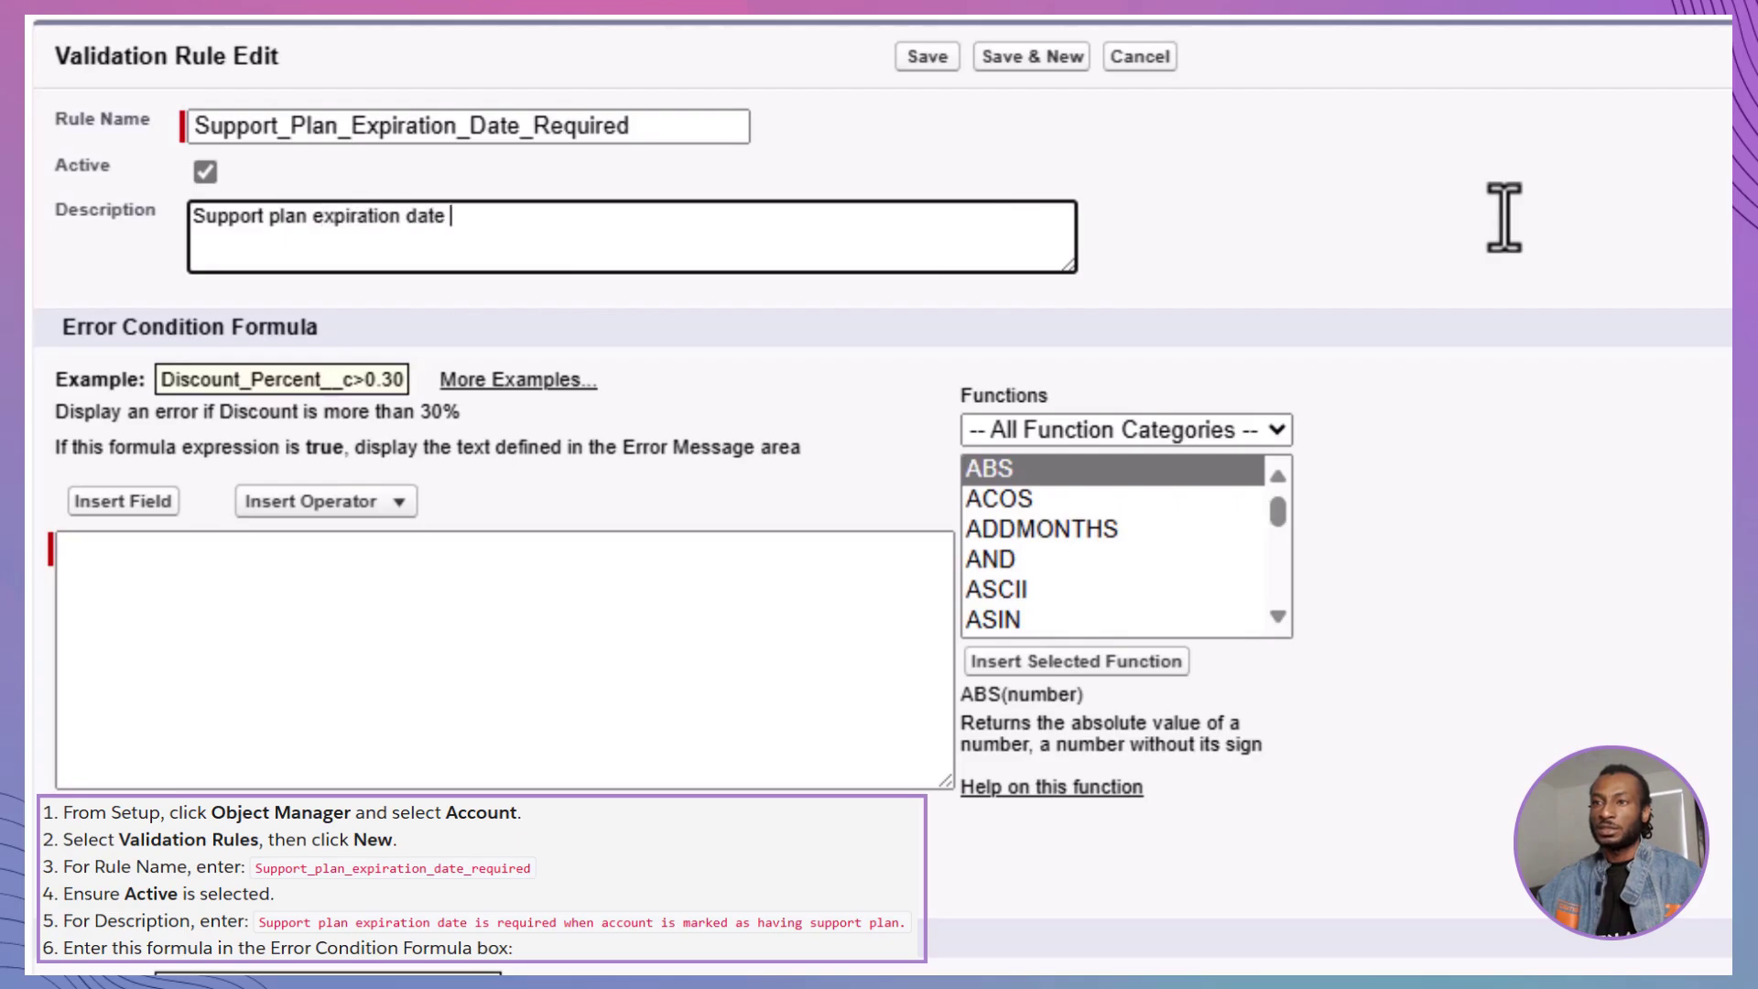
{"action": "type", "text": "is required when account is marked as having support plan."}
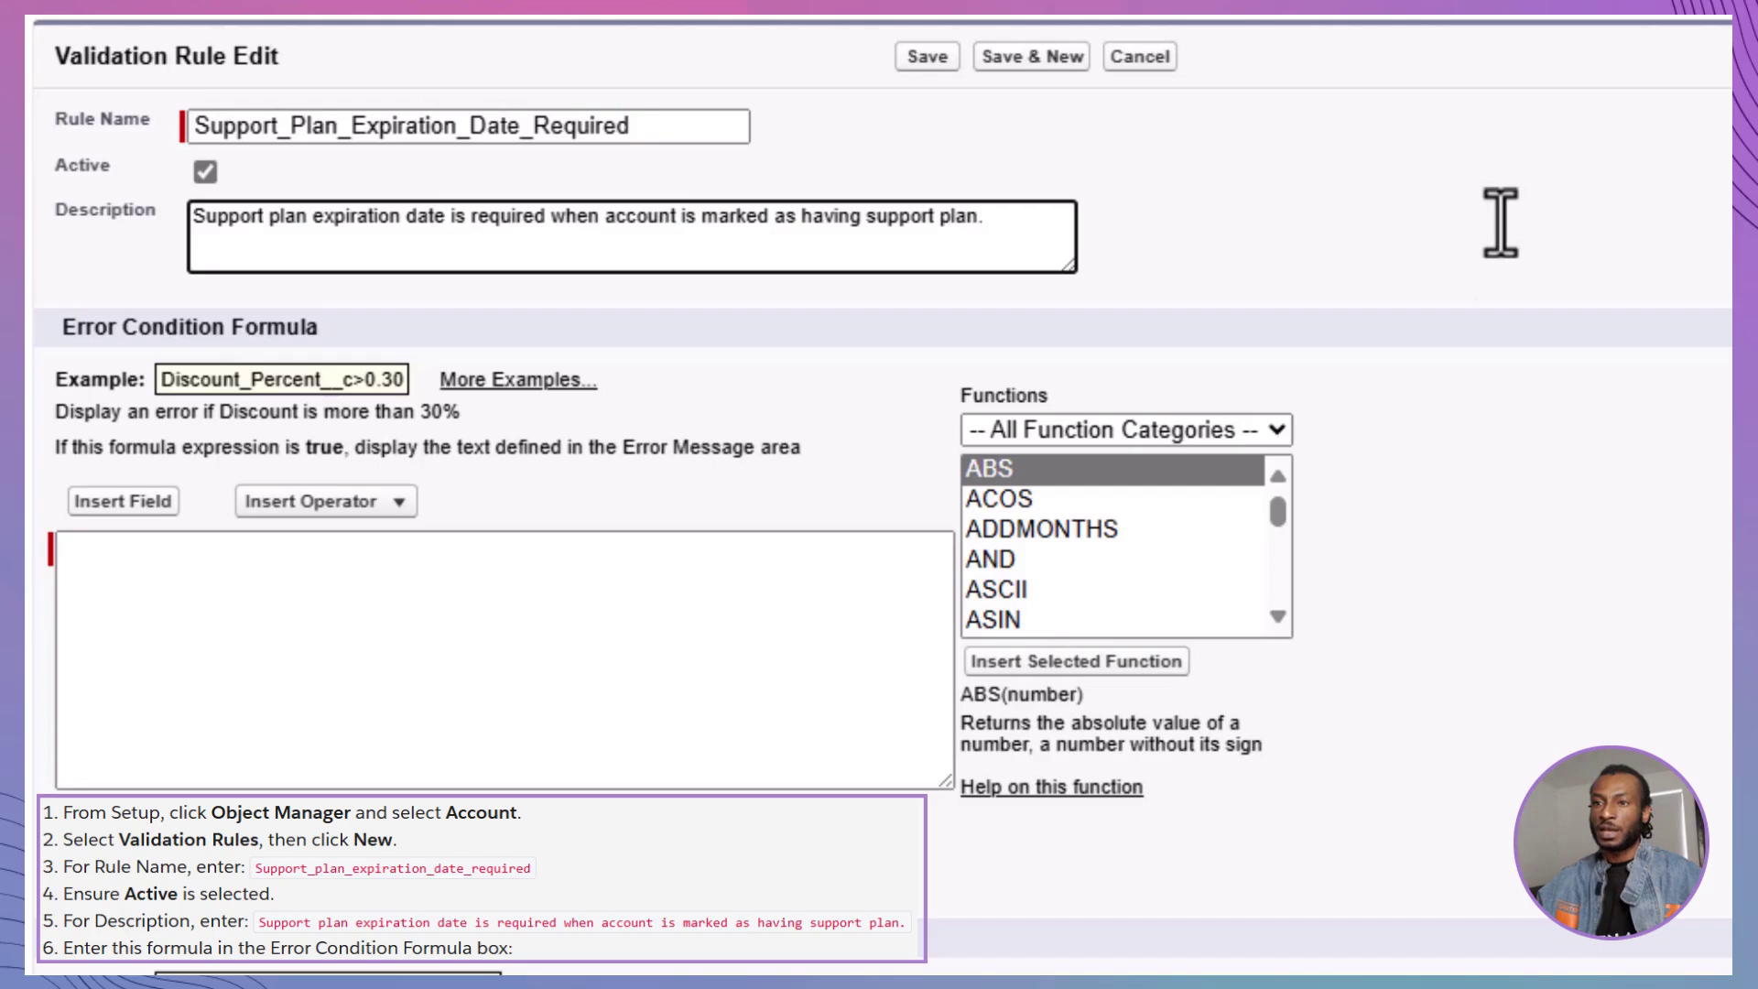
{"action": "left_click", "coordinate": [67, 547]}
{"action": "type", "text": "Has_Sup"}
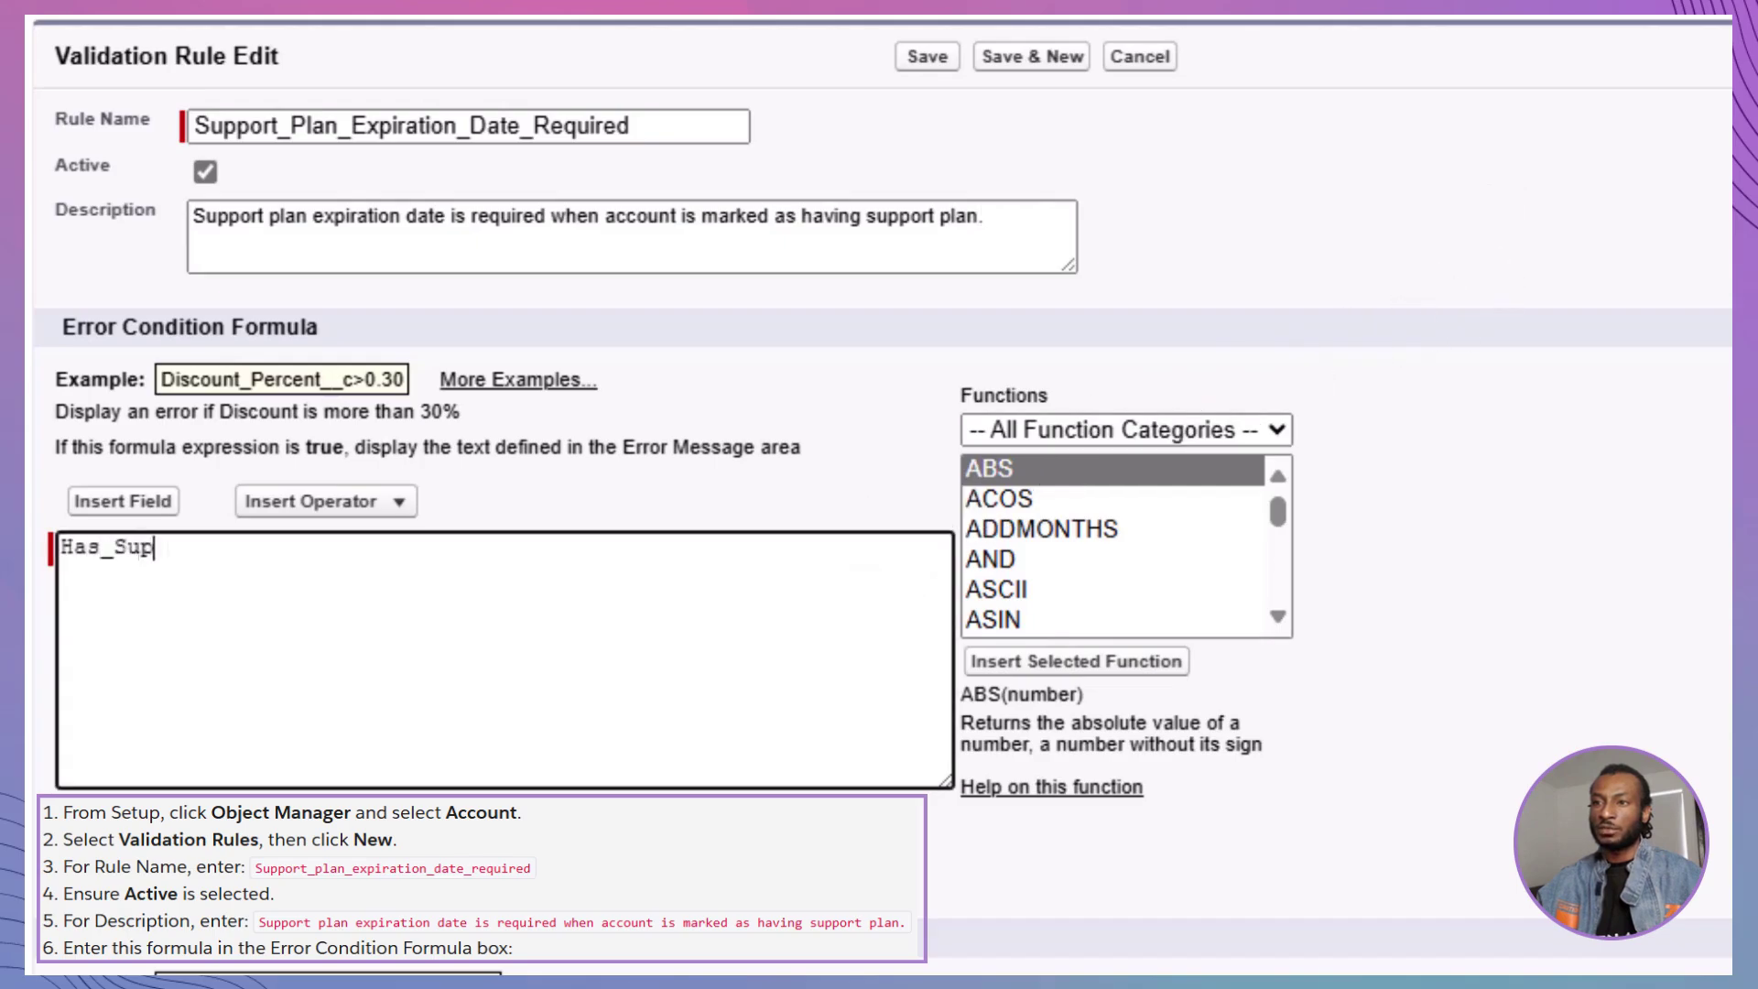
{"action": "type", "text": "port_Plan__c ="}
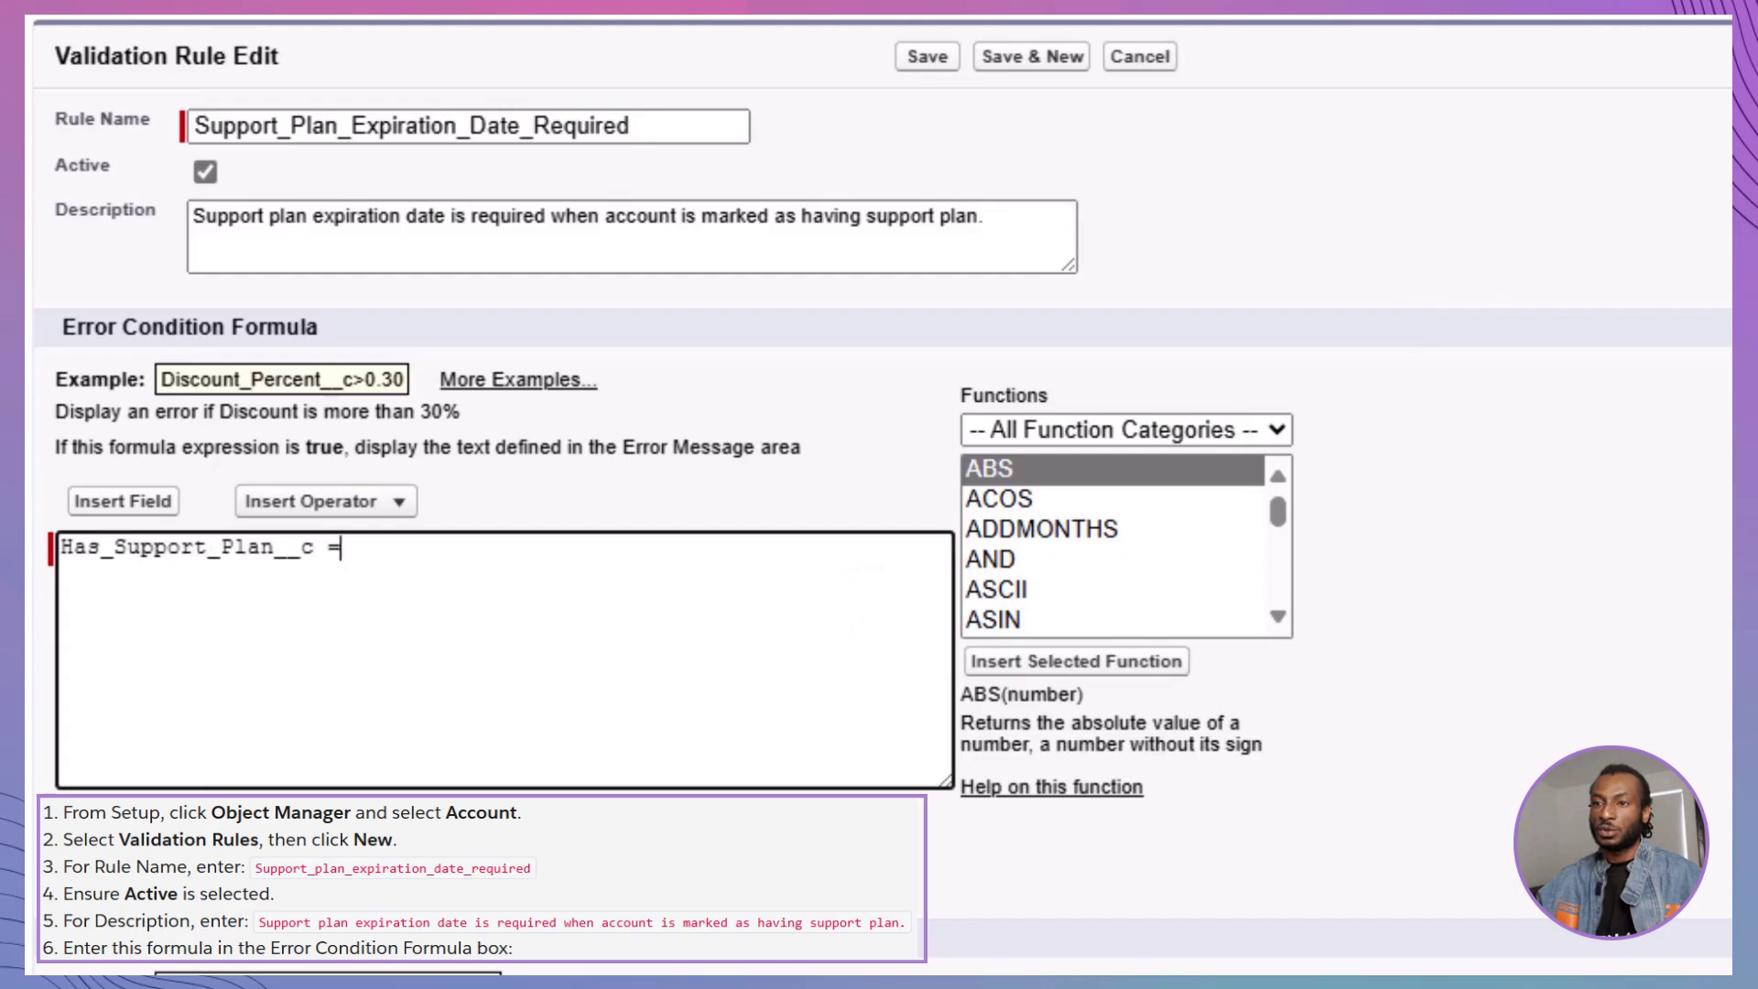
{"action": "type", "text": " True && ISBLANK"}
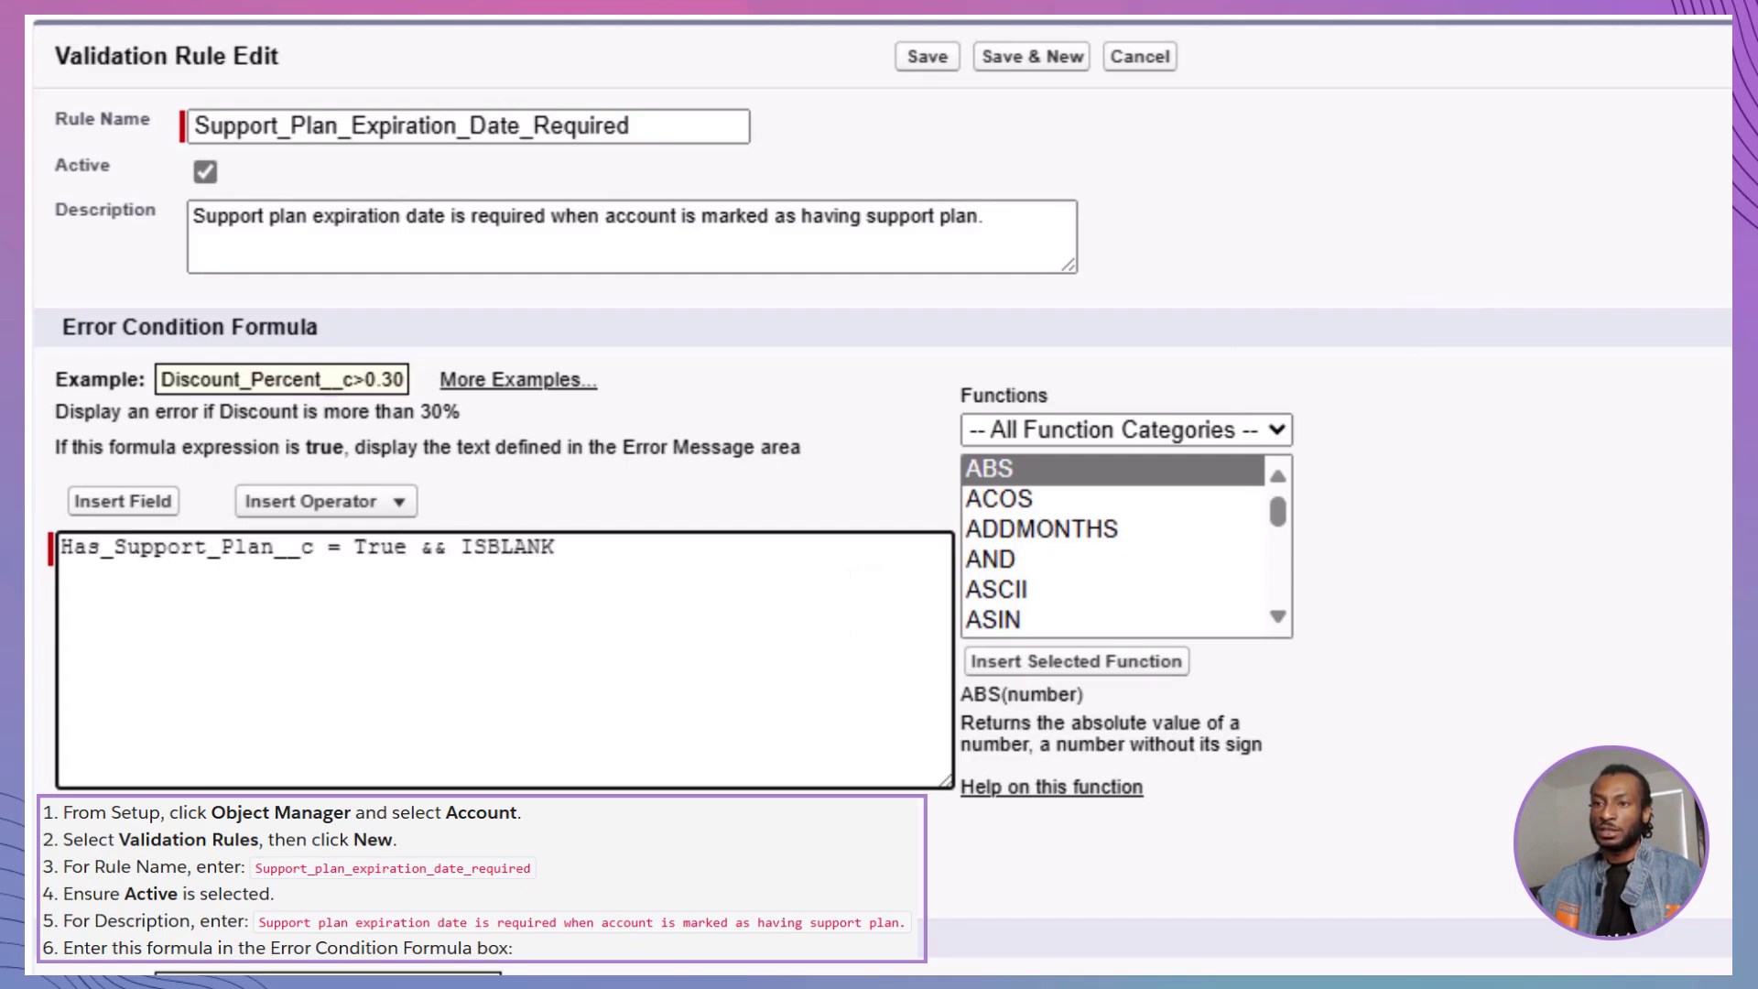
{"action": "type", "text": "(Support_Plan"}
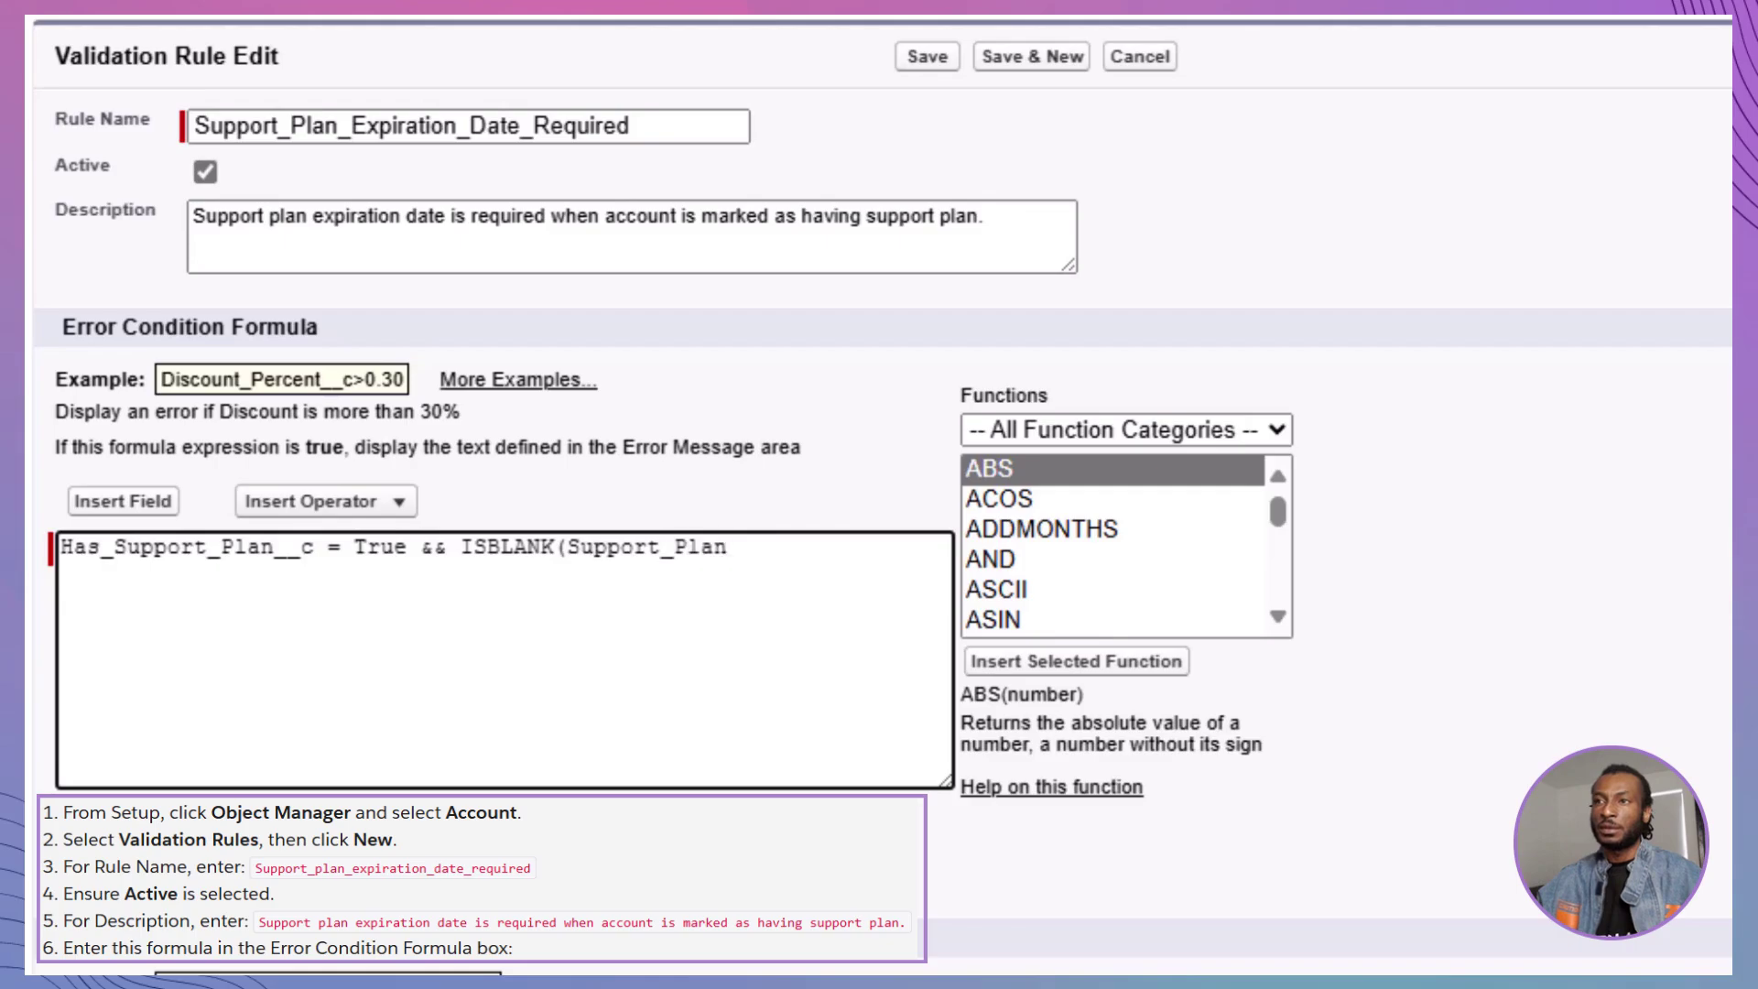
{"action": "type", "text": "_Expiration_Date__c)"}
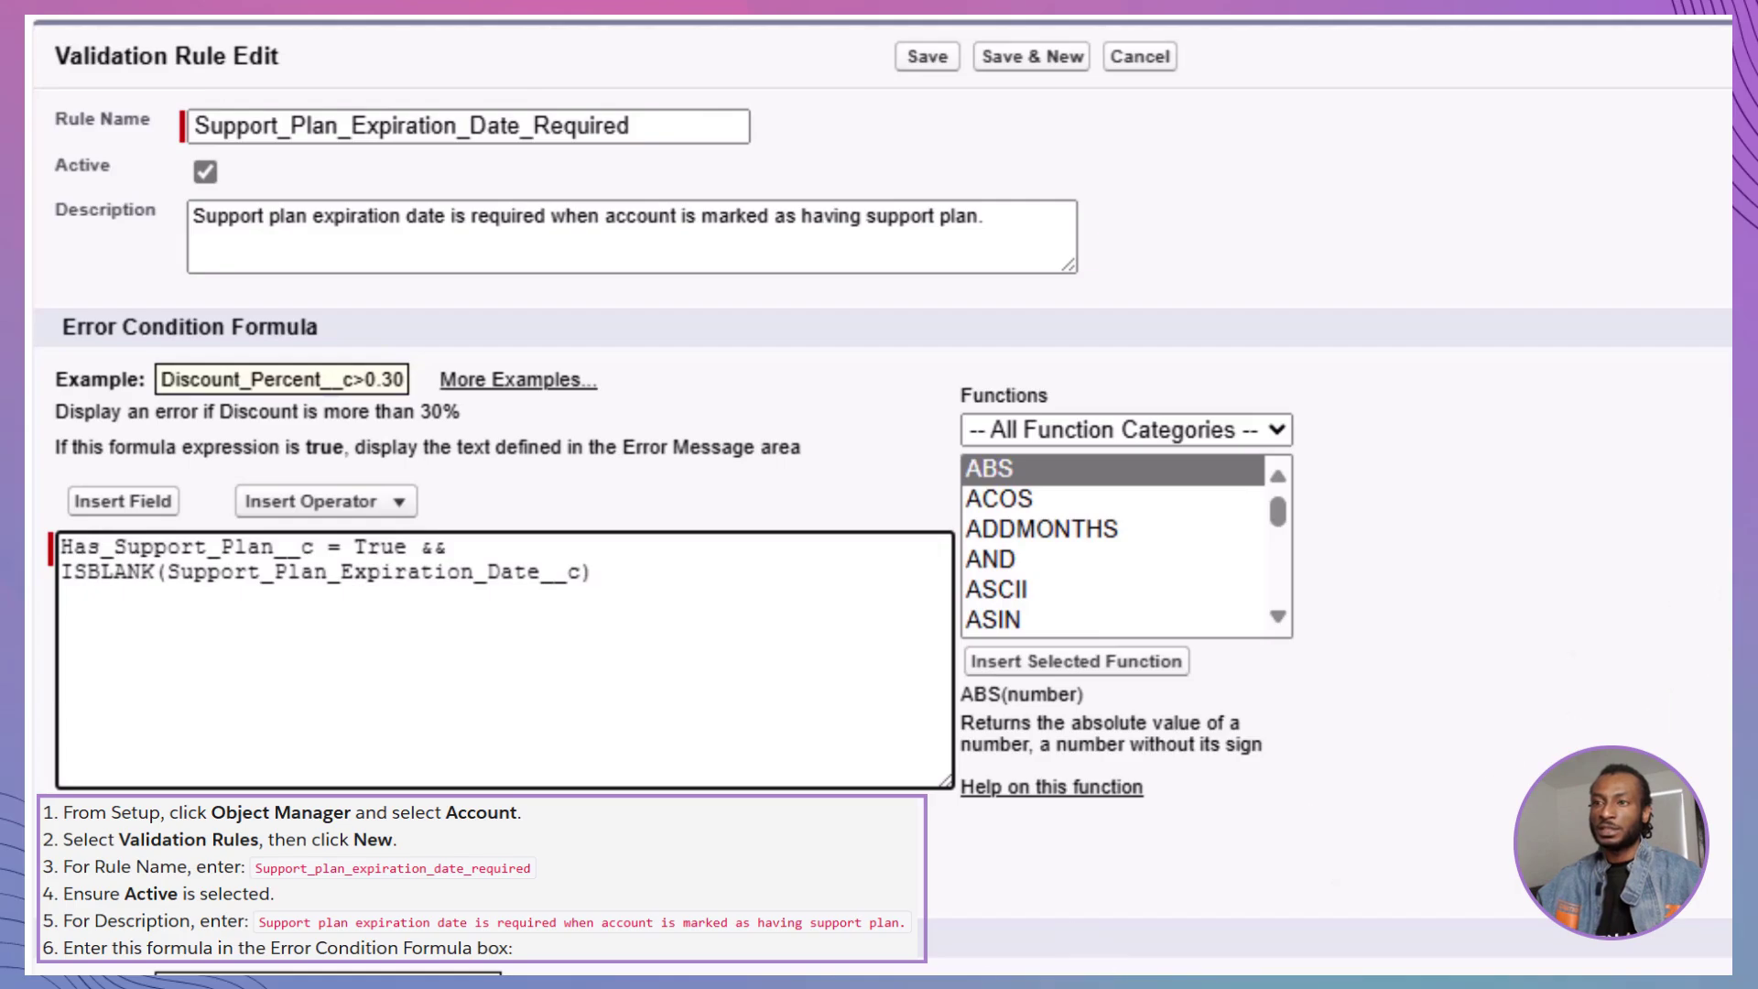
Check the formula syntax and enter the error message 'You must enter an expiration date when an account has a support plan.'.
{"action": "key", "text": "Tab"}
{"action": "key", "text": "Return"}
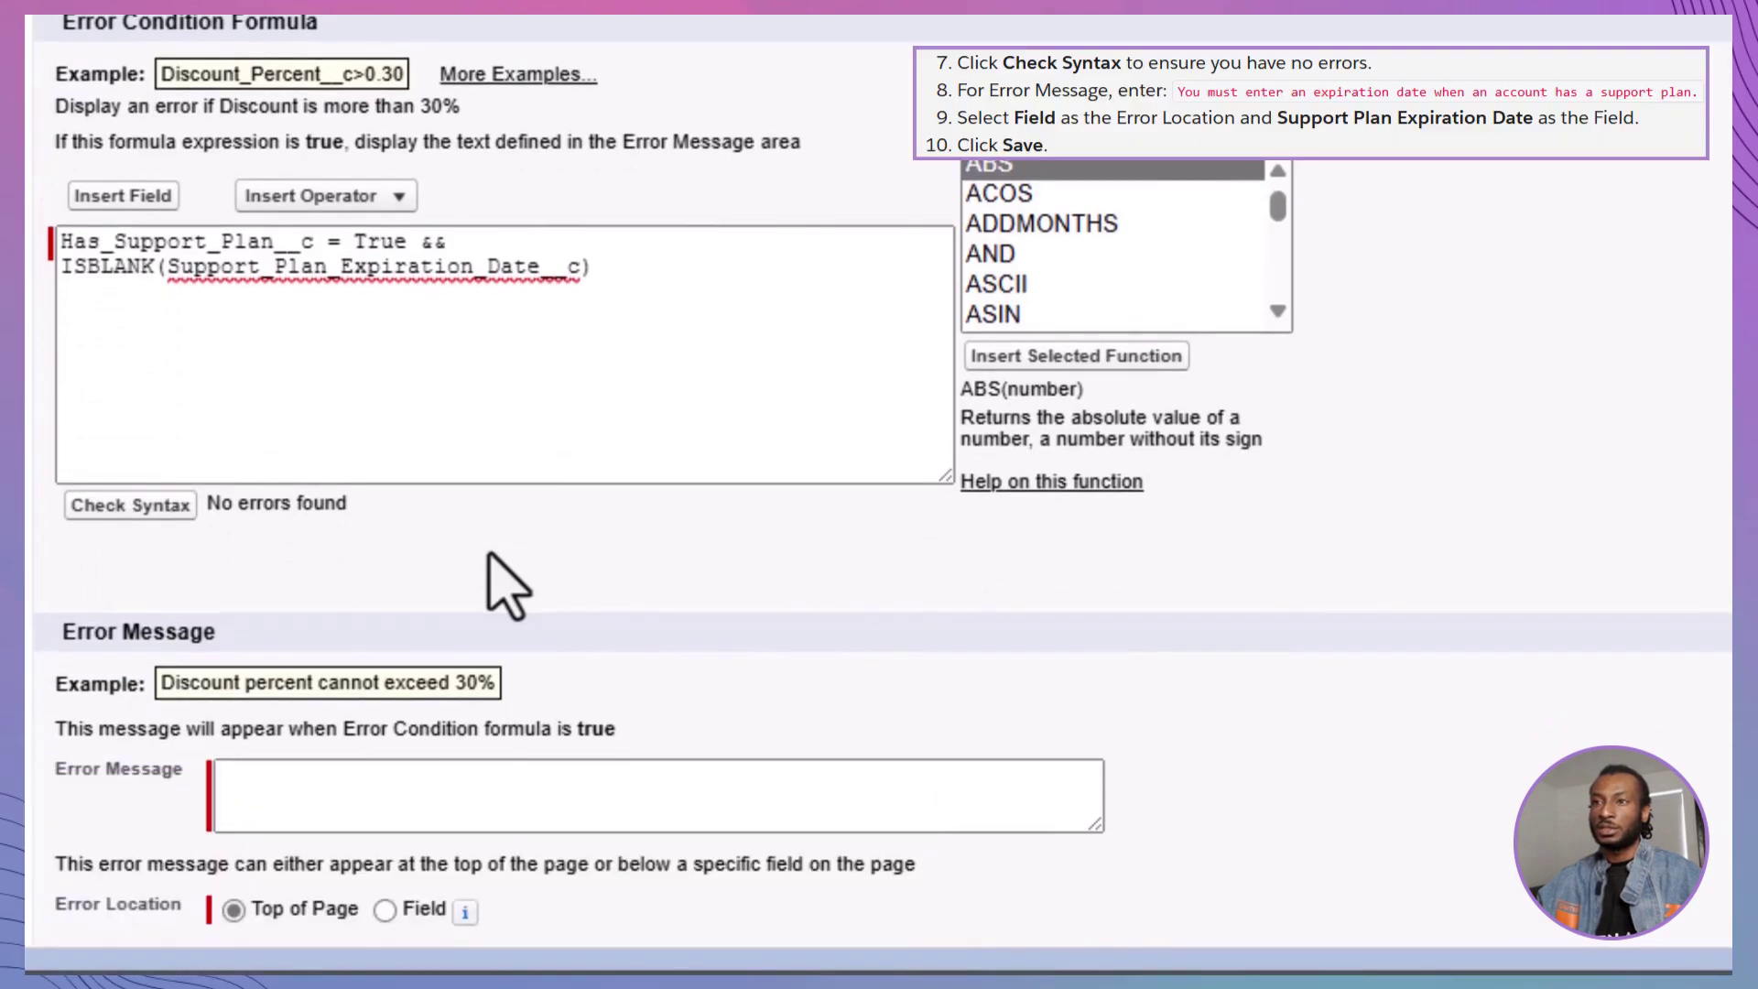
{"action": "scroll", "coordinate": [506, 586], "scroll_direction": "down", "scroll_amount": 1}
{"action": "type", "text": "You must enter an expiration "}
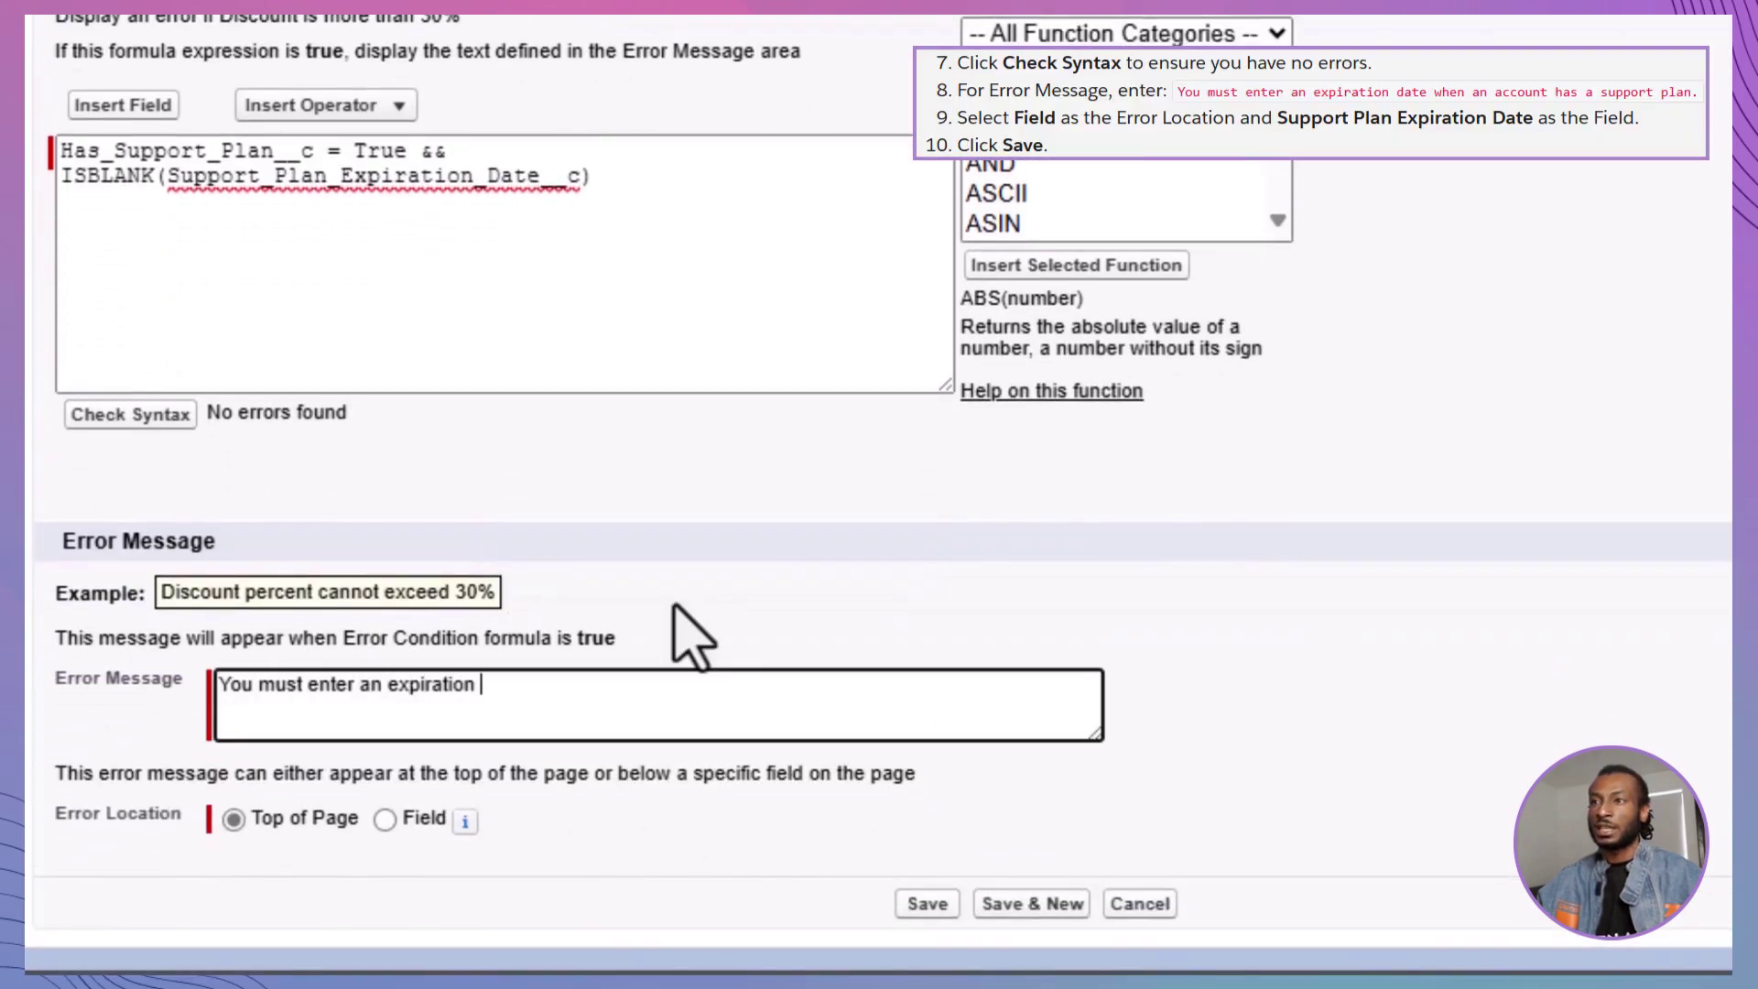
{"action": "type", "text": "date when an account ha"}
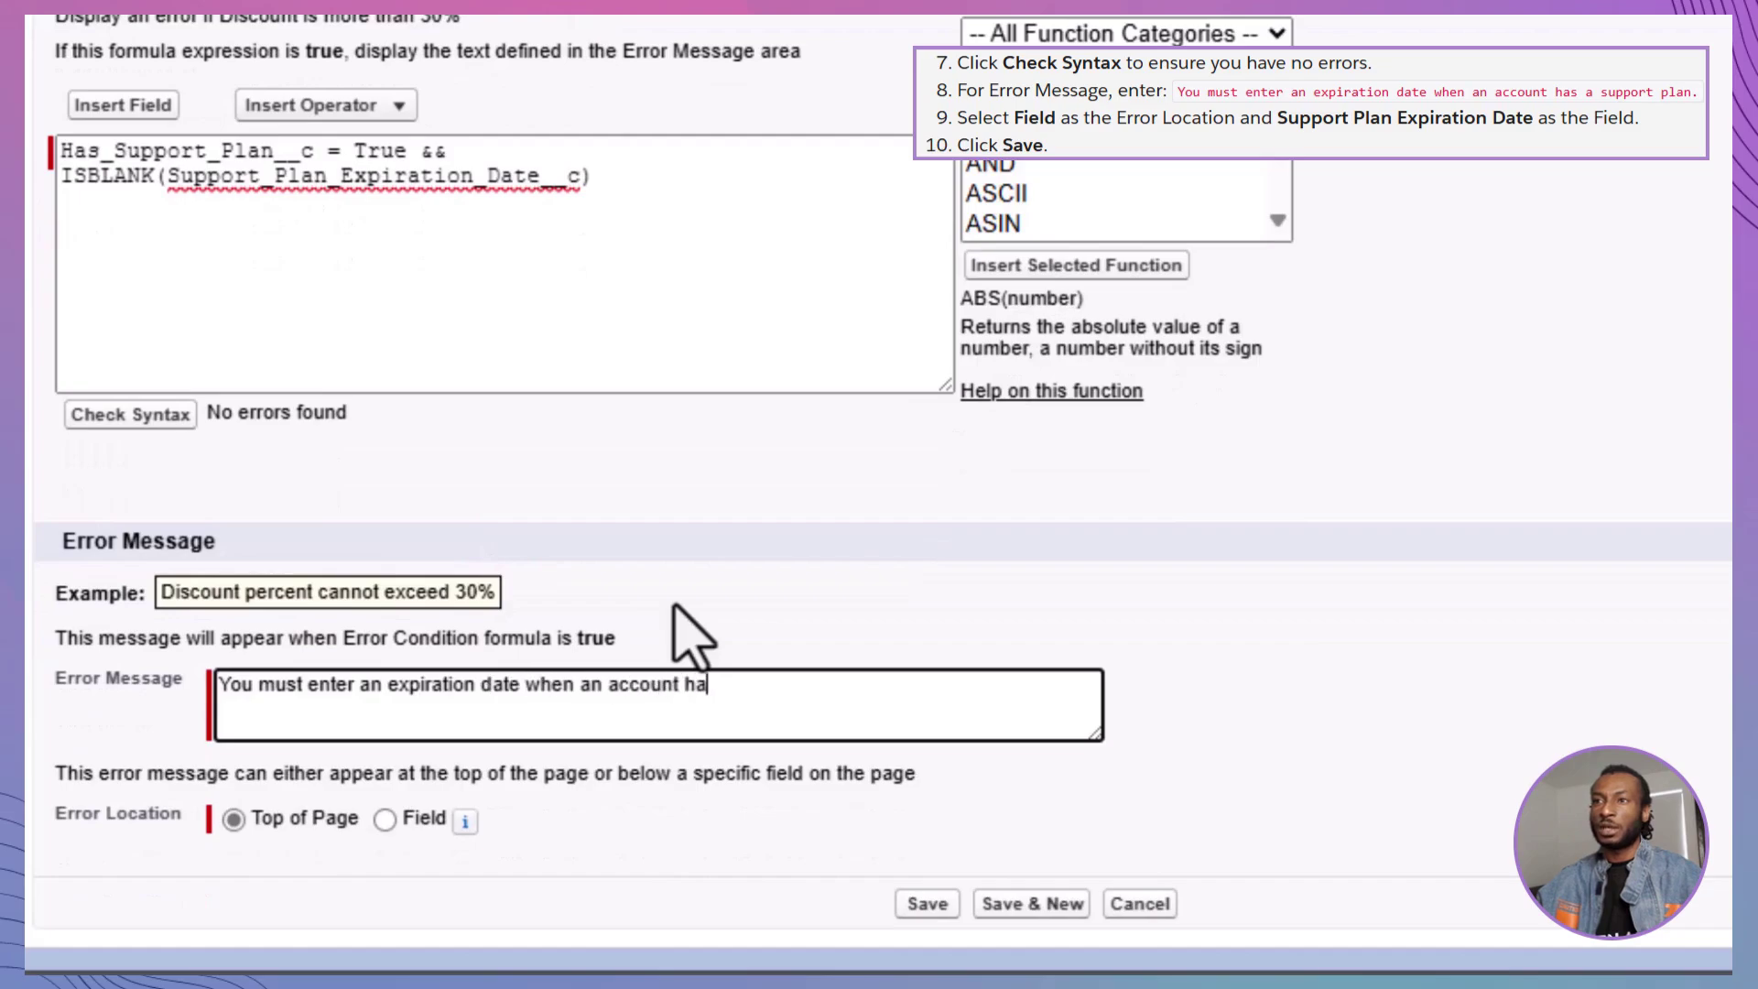
{"action": "type", "text": "s a support plan."}
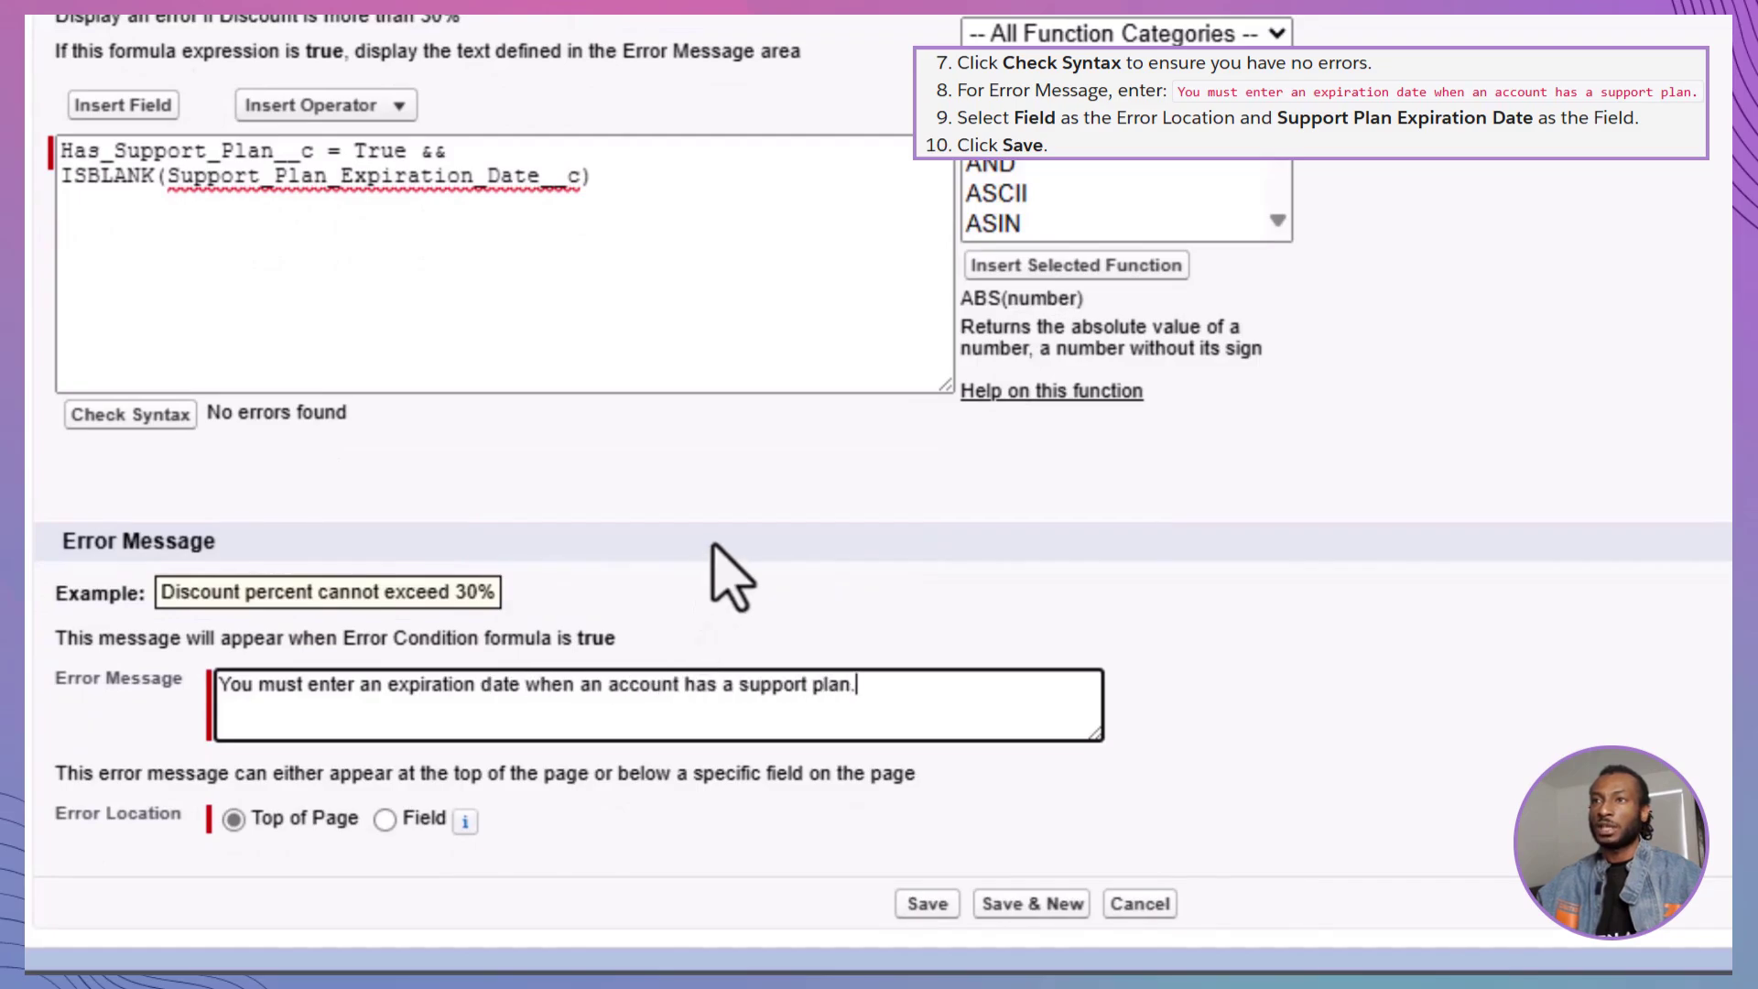
Set the error location to the Support Plan Expiration Date field.
{"action": "left_click", "coordinate": [385, 821]}
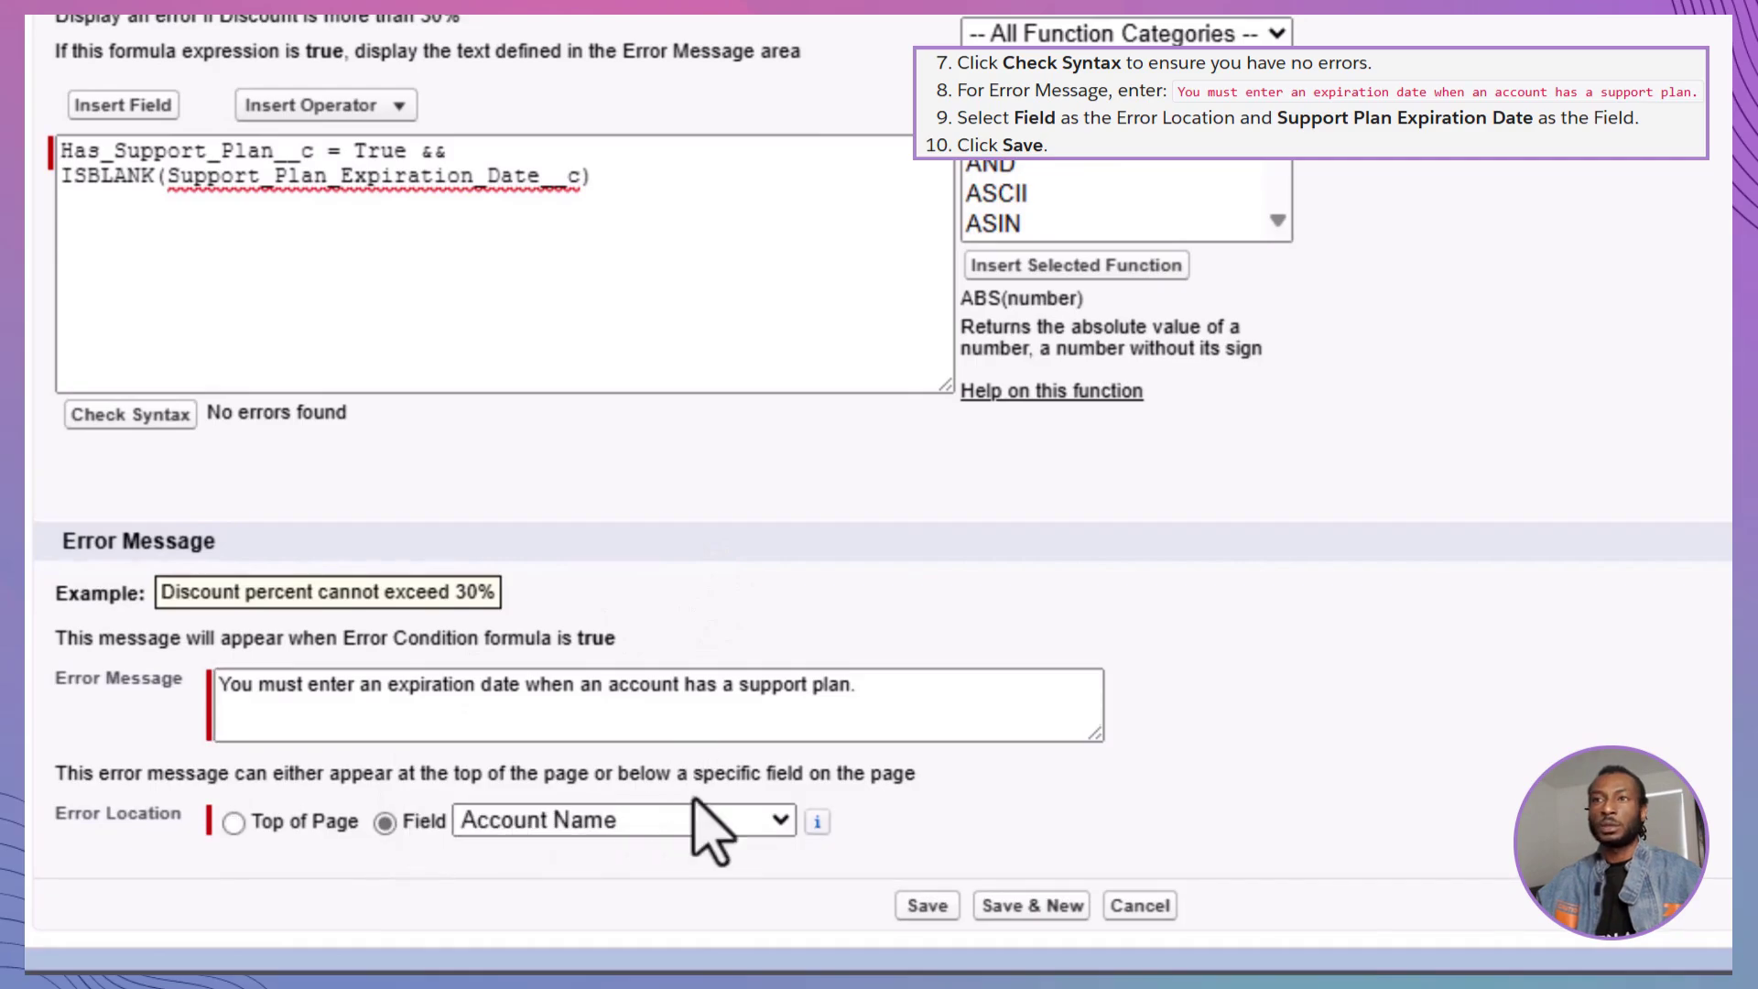
{"action": "left_click", "coordinate": [692, 815]}
{"action": "scroll", "coordinate": [714, 707], "scroll_direction": "down", "scroll_amount": 10}
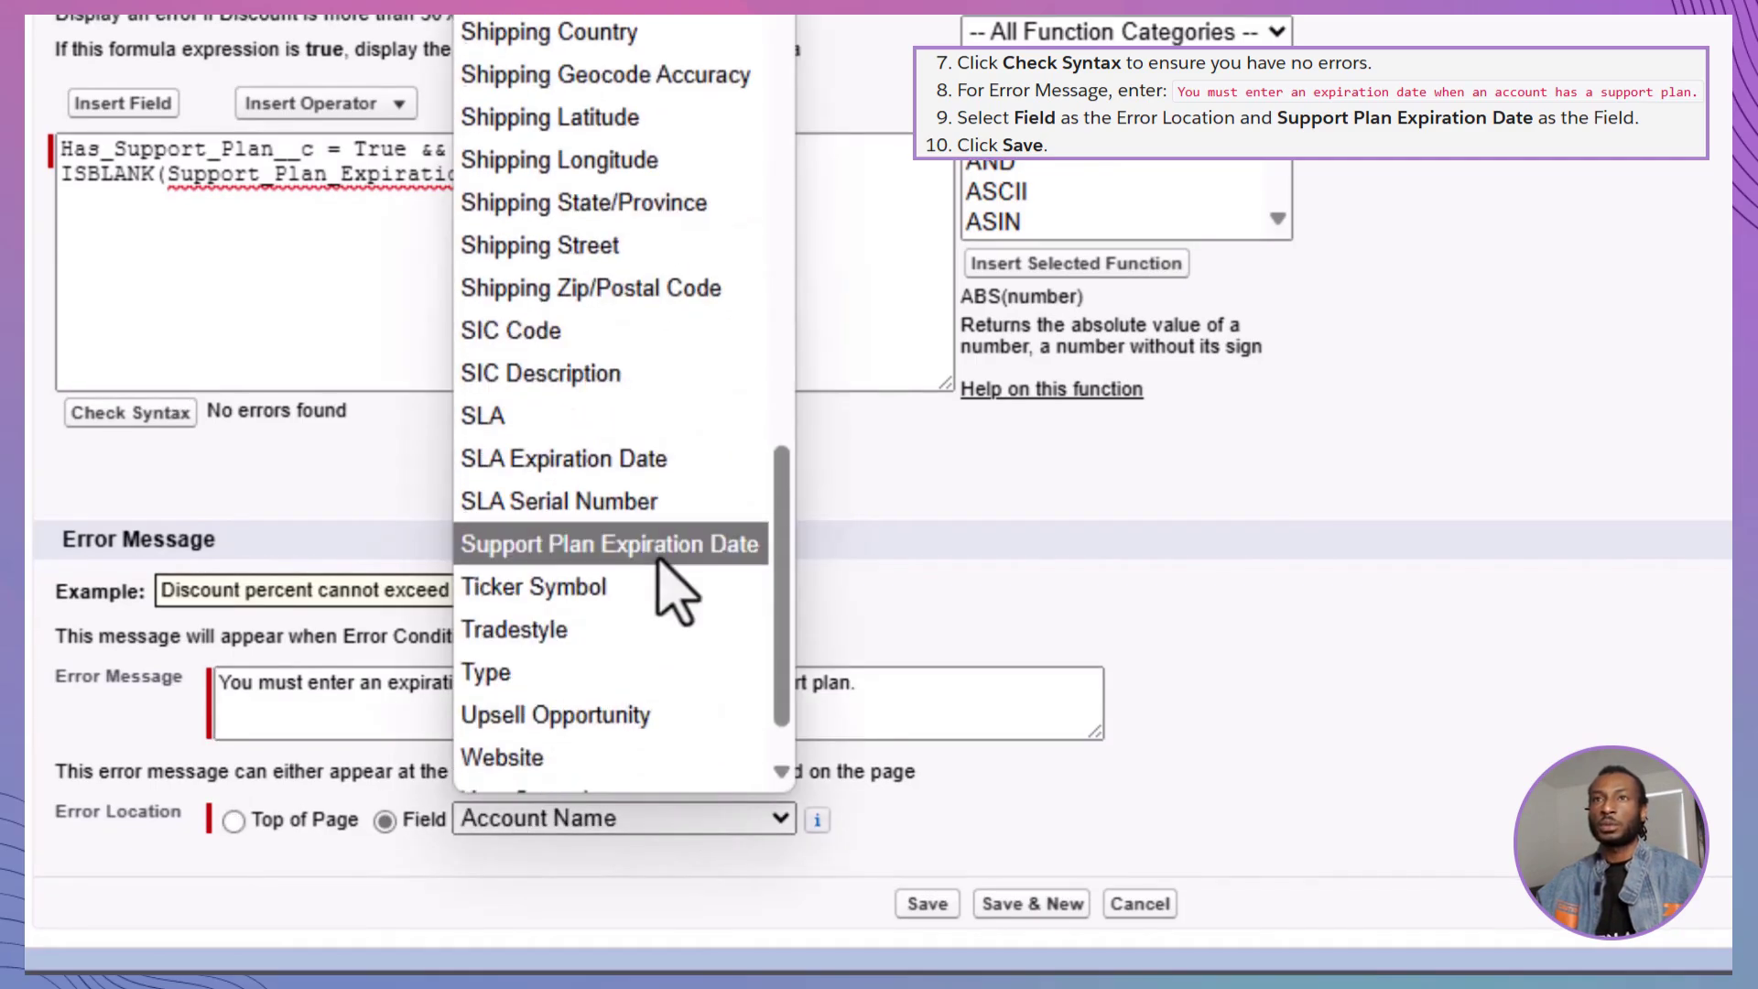
{"action": "left_click", "coordinate": [609, 544]}
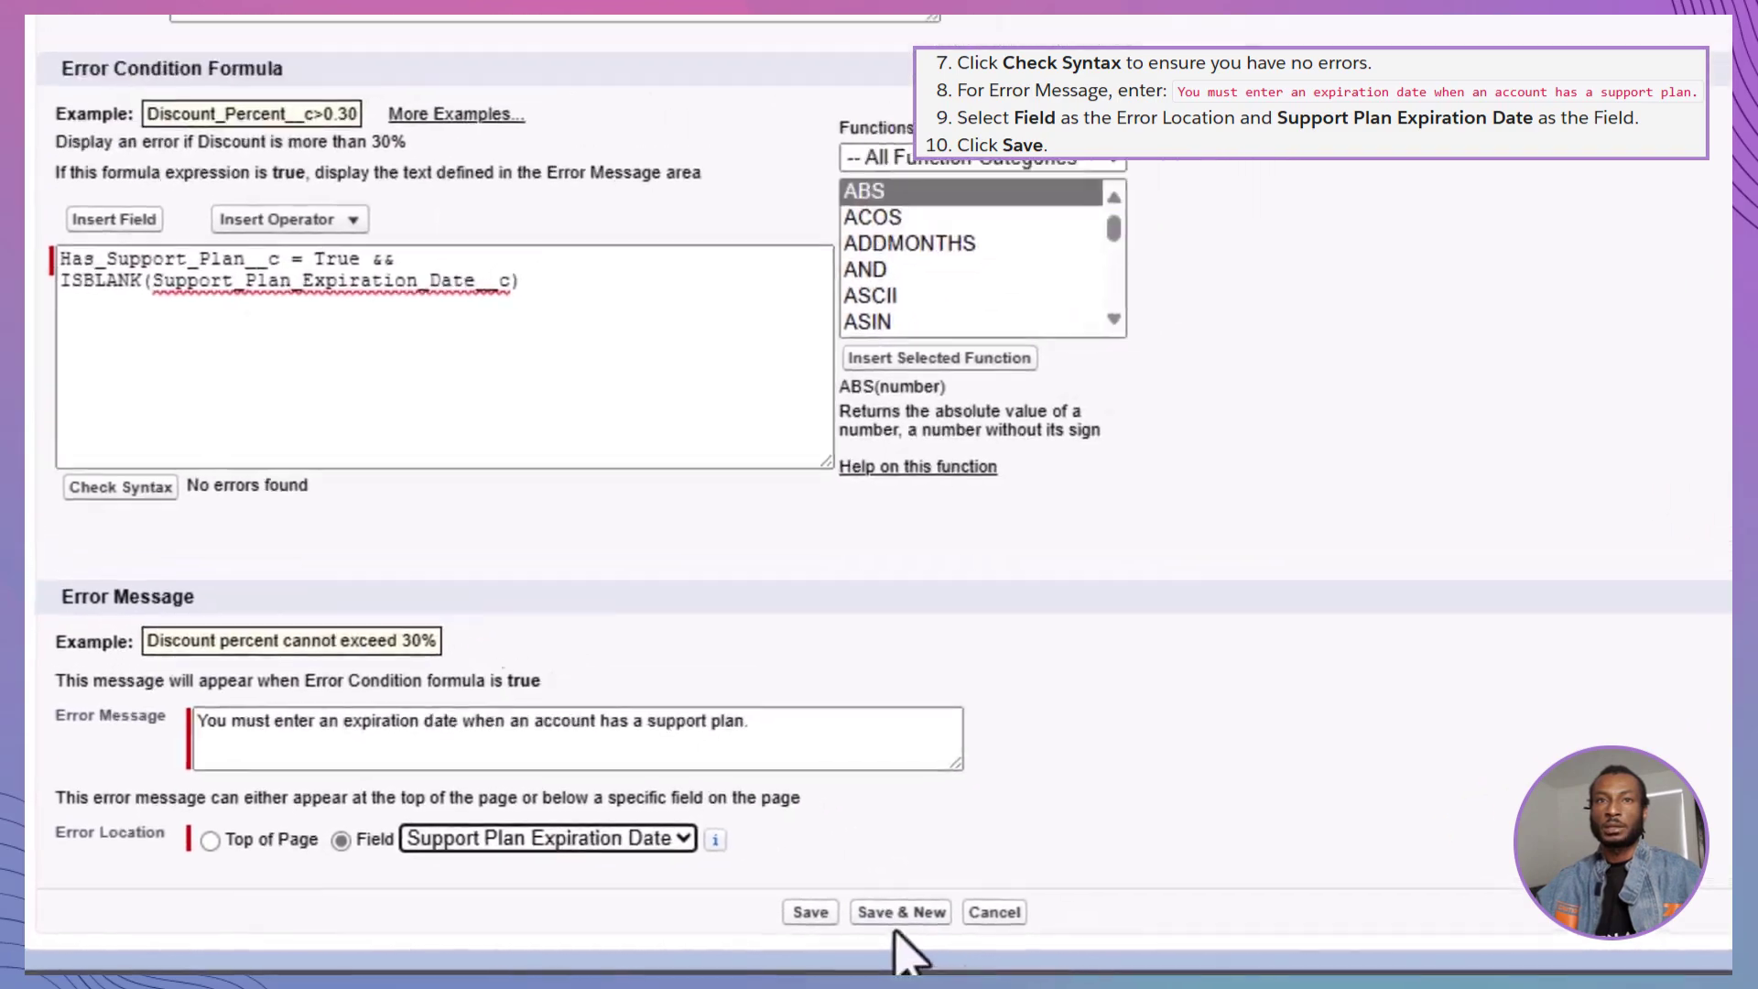
Save the Support_Plan_Expiration_Date_Required validation rule.
{"action": "left_click", "coordinate": [926, 904]}
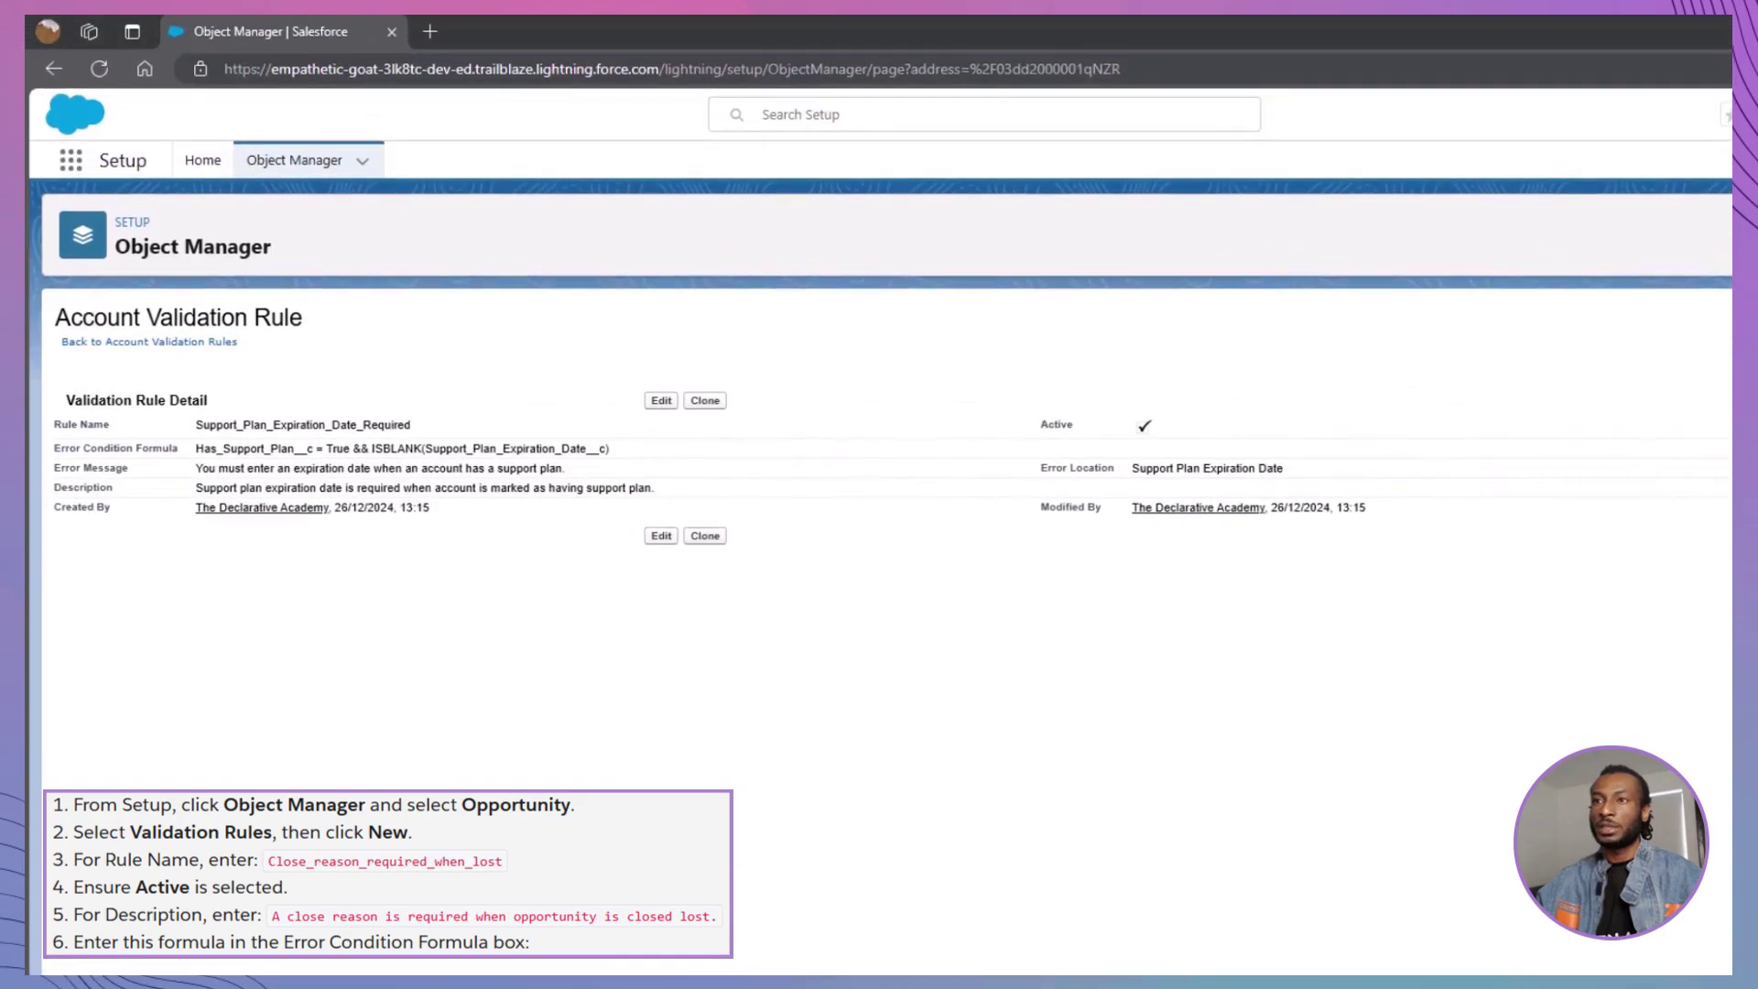
Go to the Opportunity object's Validation Rules list in Object Manager.
{"action": "left_click", "coordinate": [283, 164]}
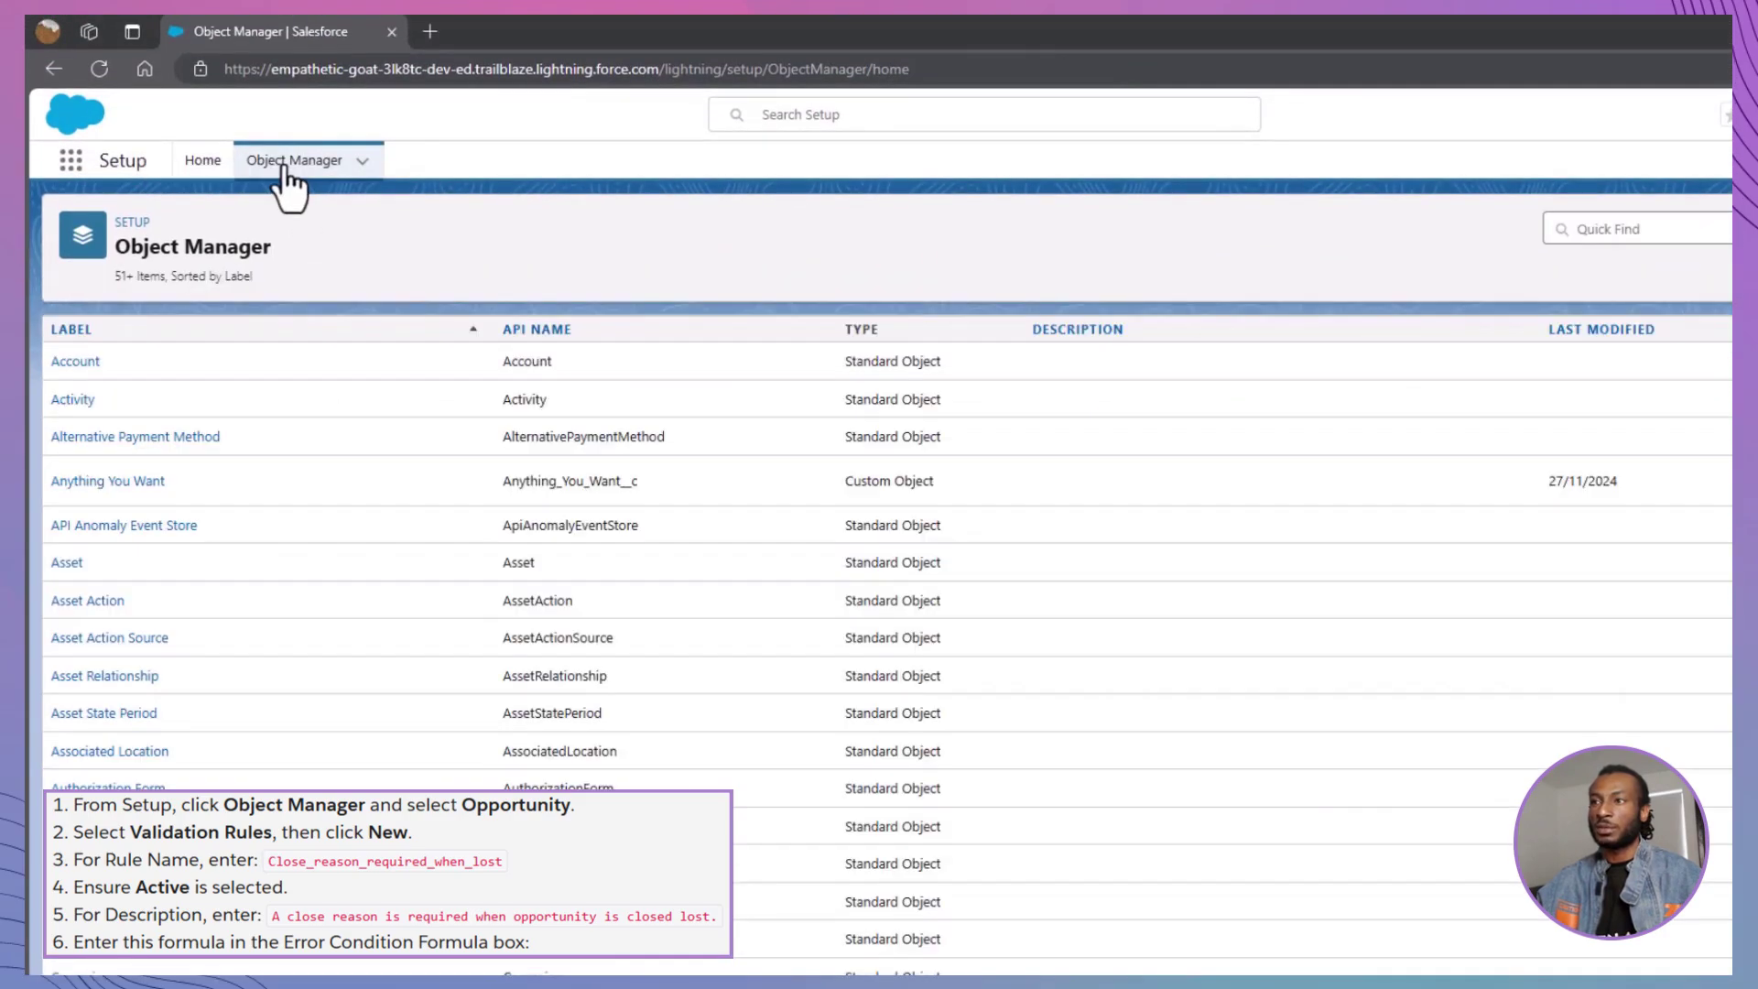
{"action": "scroll", "coordinate": [299, 526], "scroll_direction": "down", "scroll_amount": 20}
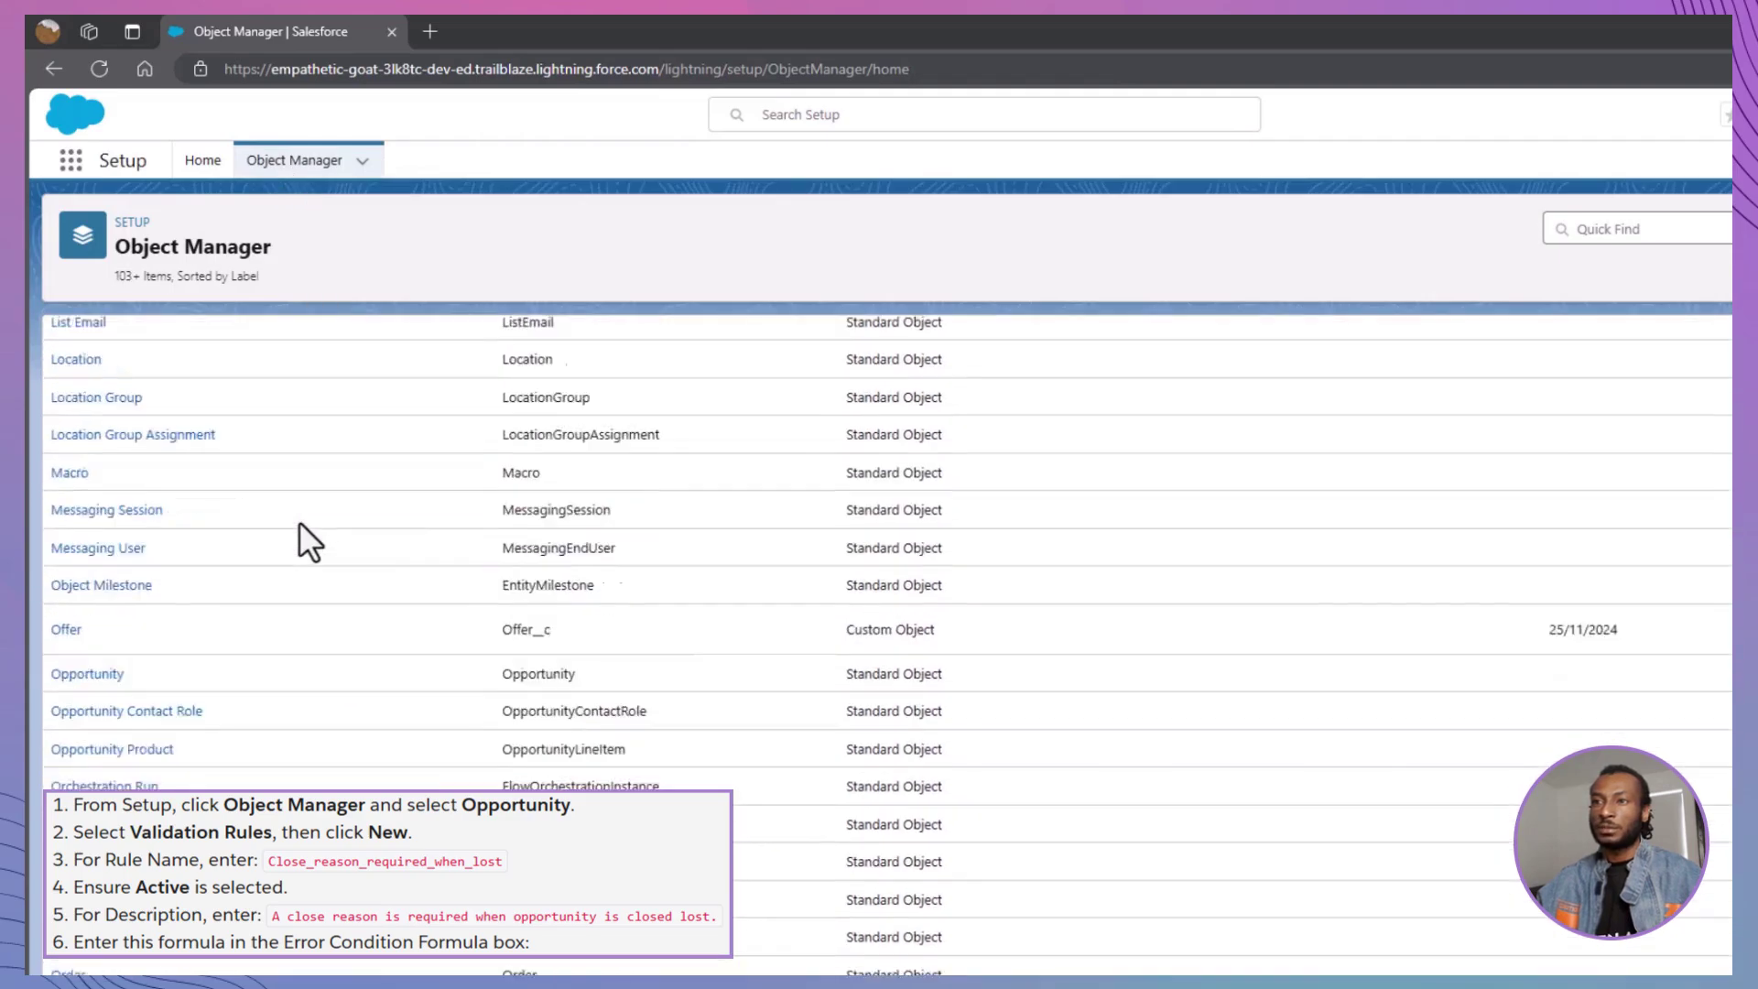
{"action": "left_click", "coordinate": [87, 674]}
{"action": "left_click", "coordinate": [236, 966]}
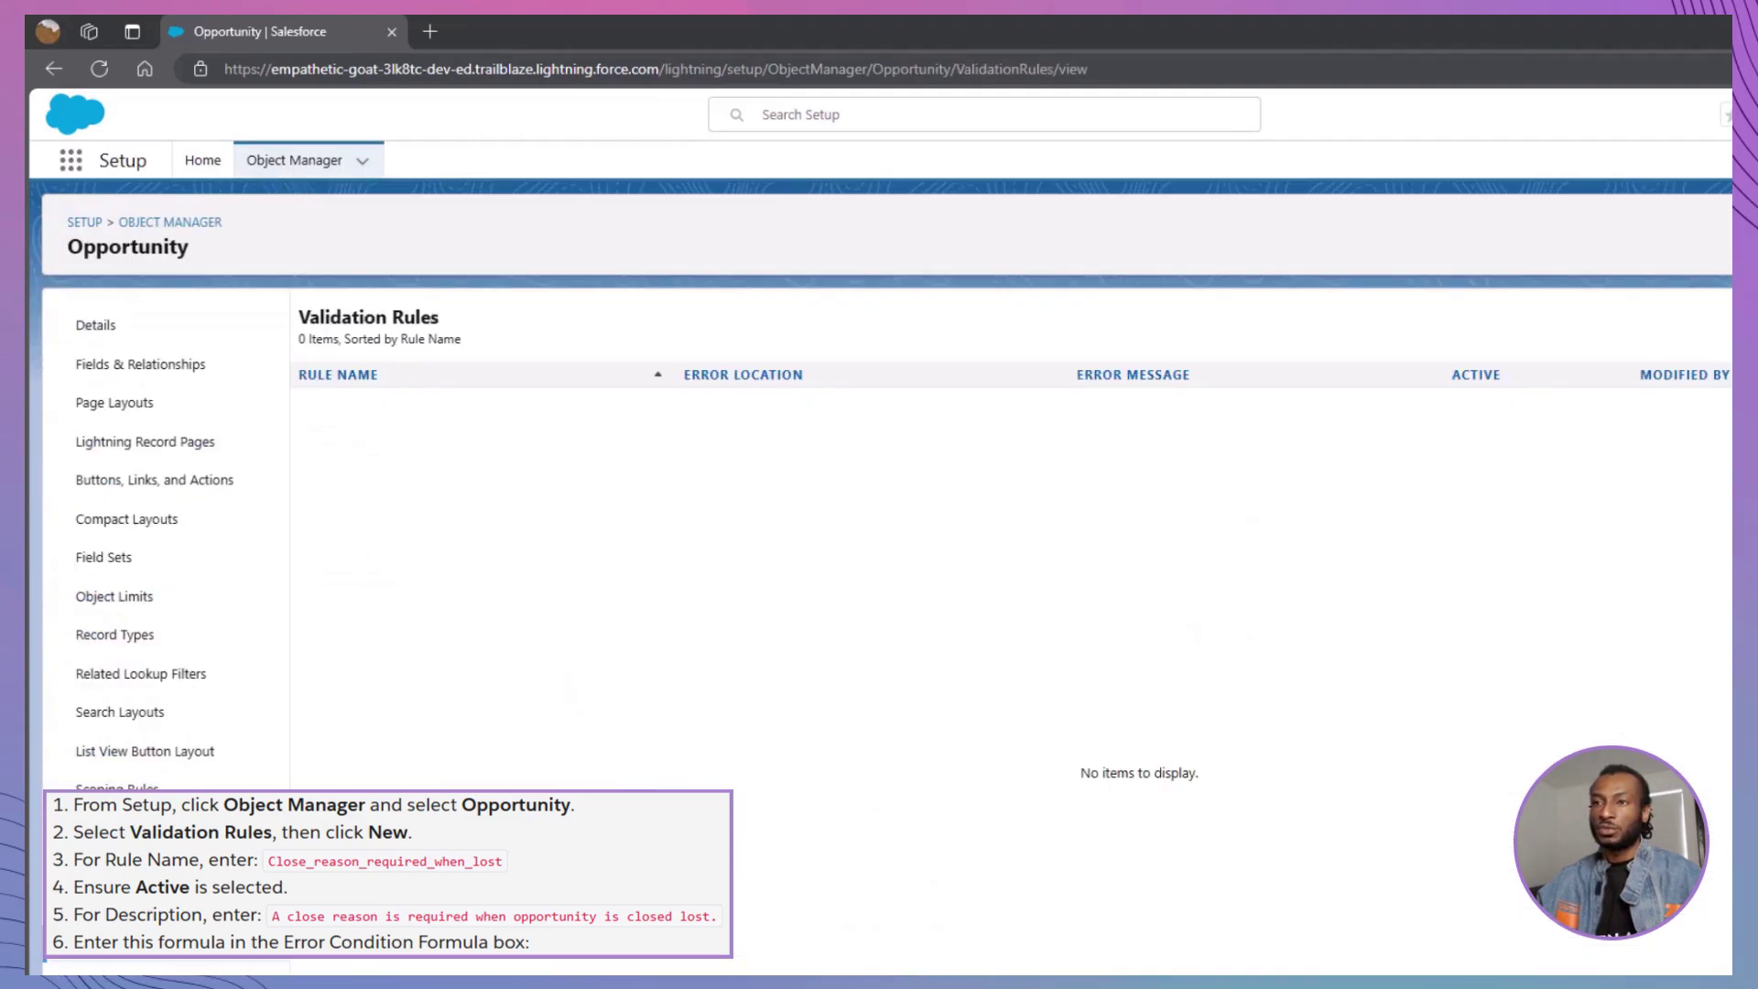
Start rule Close_Reason_Required_when_lost, described as 'A close reason is required when opportunity is closed lost.'.
{"action": "left_click", "coordinate": [1687, 165]}
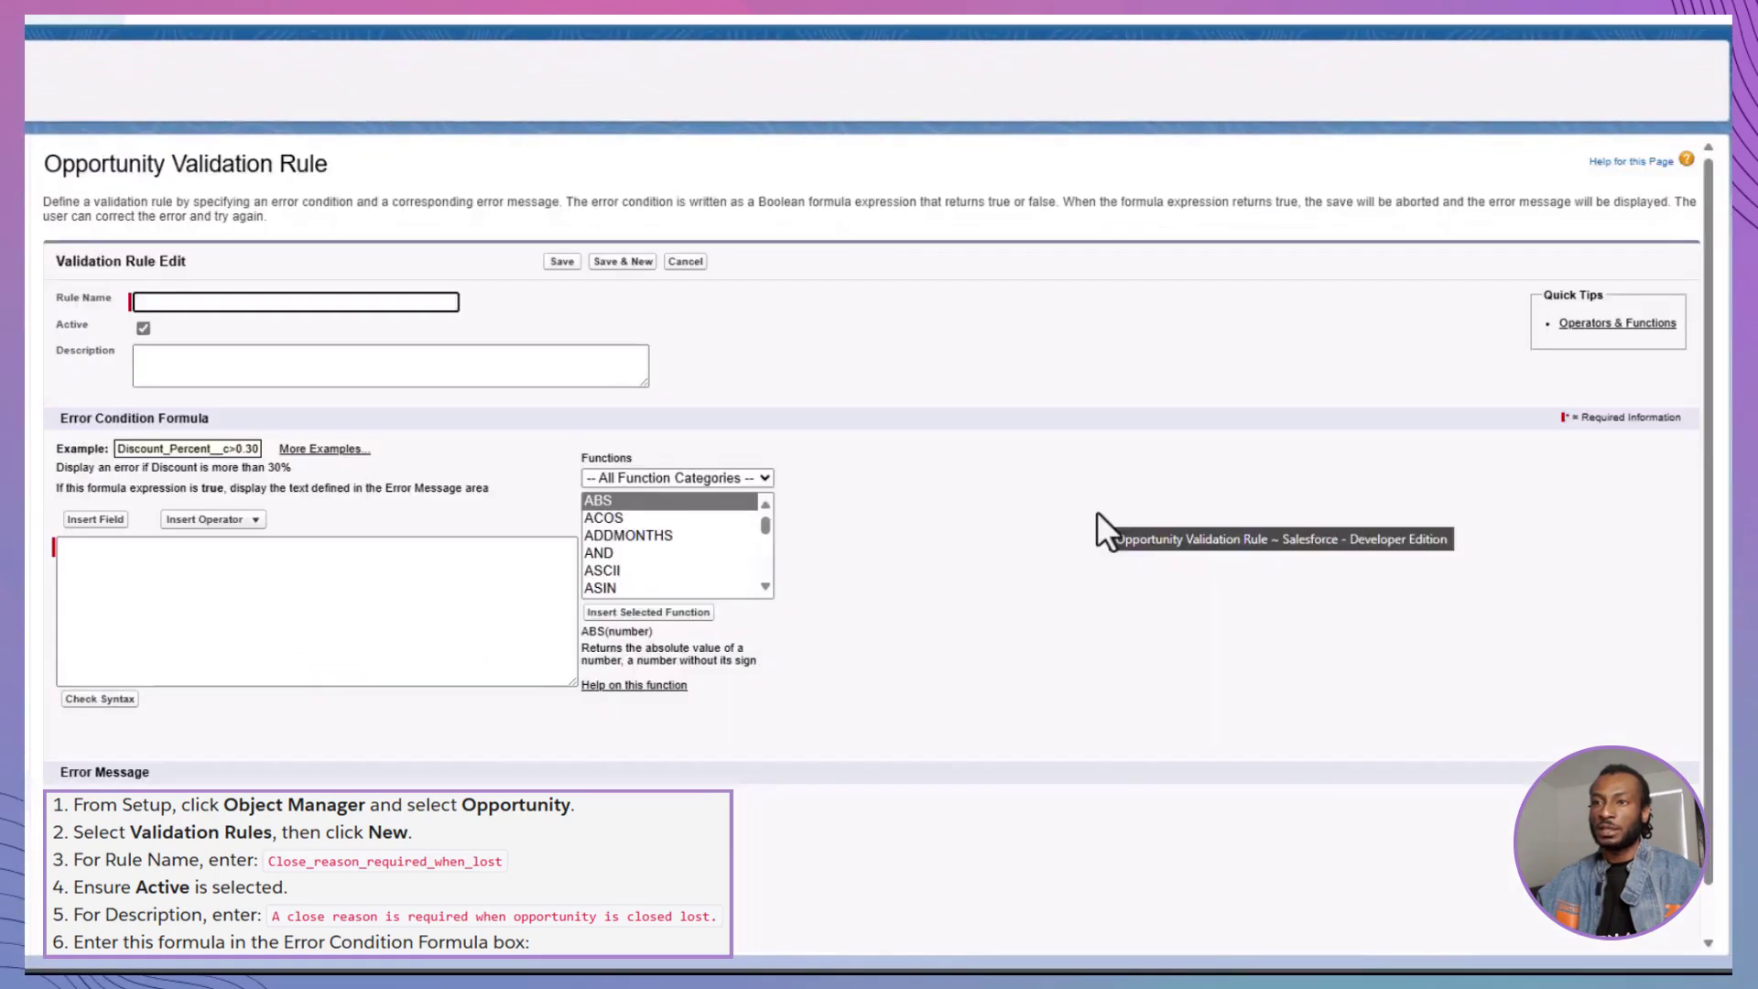
{"action": "type", "text": "Close_Reason_Require"}
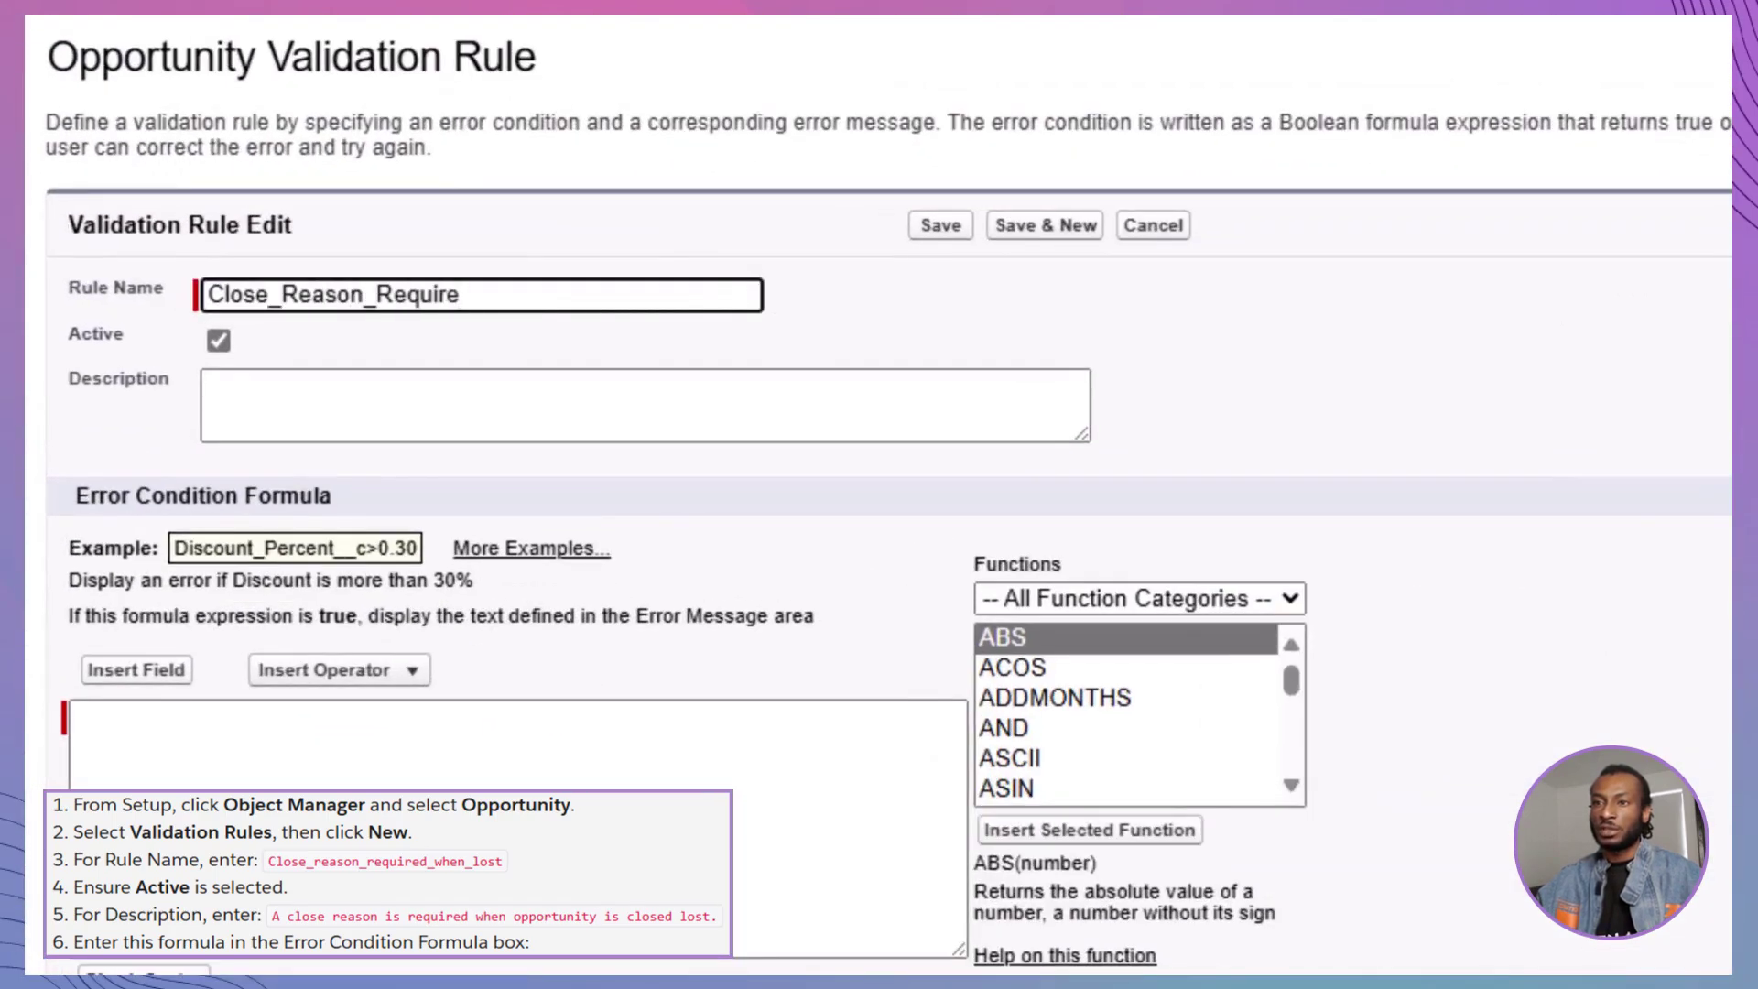
{"action": "type", "text": "d_when_lost"}
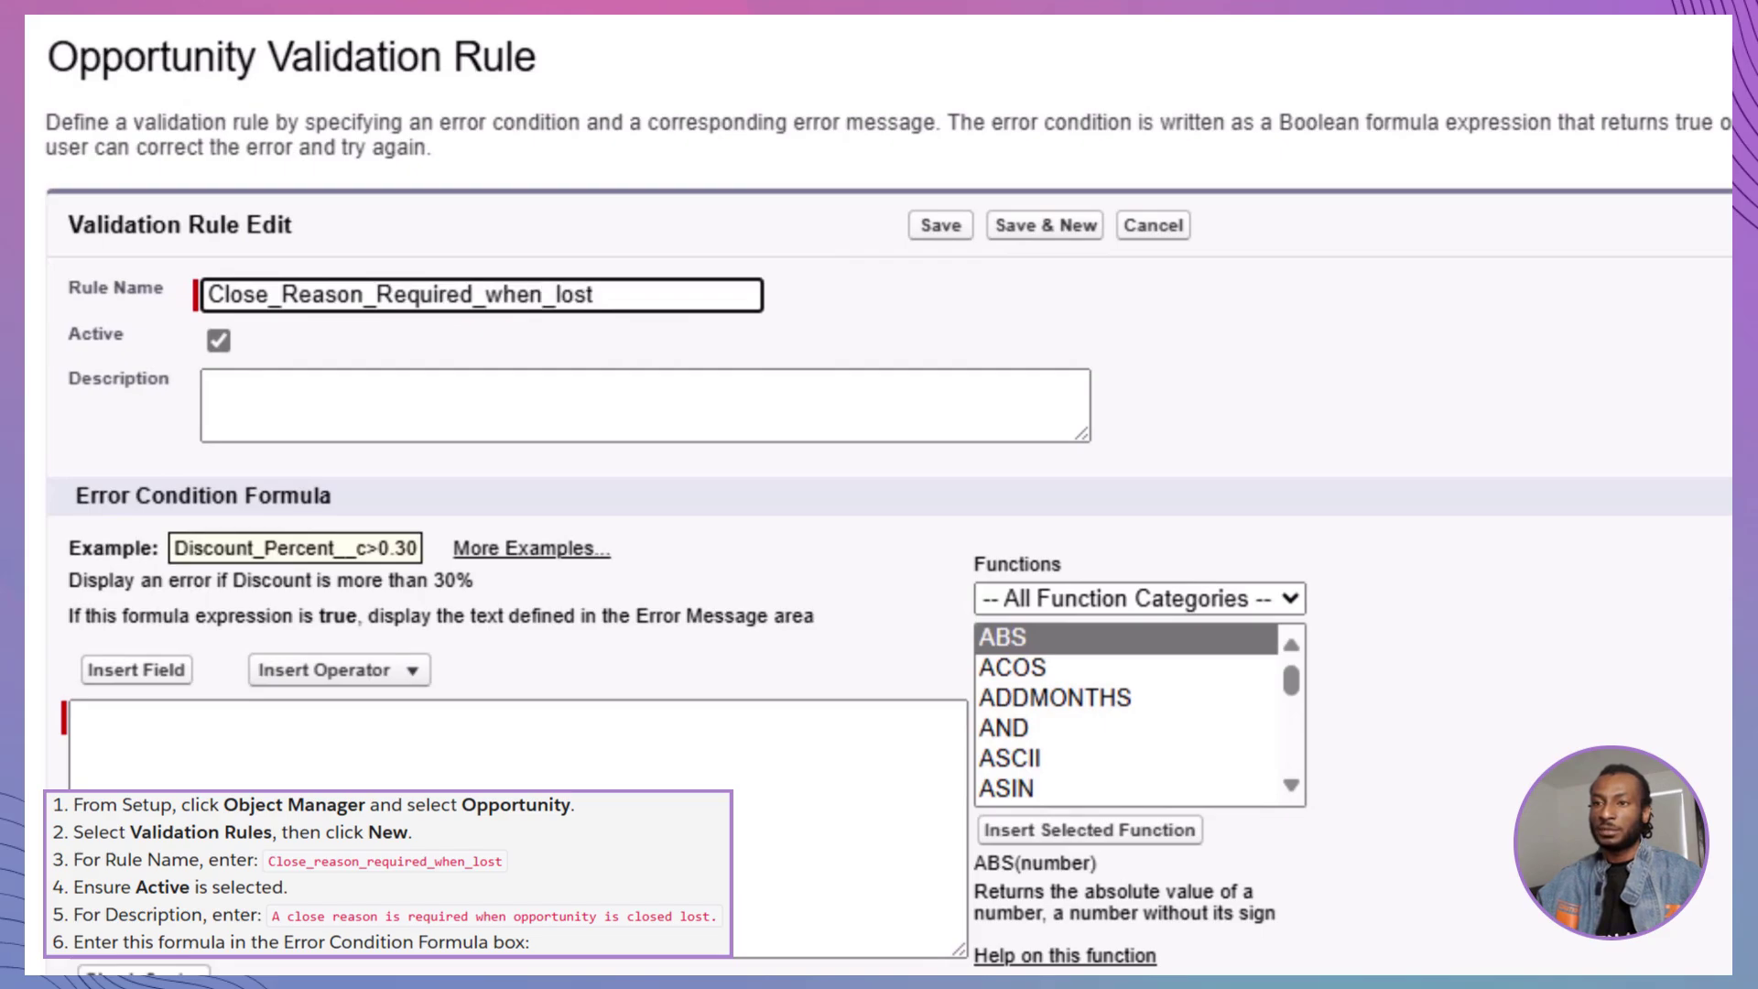
{"action": "left_click", "coordinate": [886, 424]}
{"action": "type", "text": "A close reason is r"}
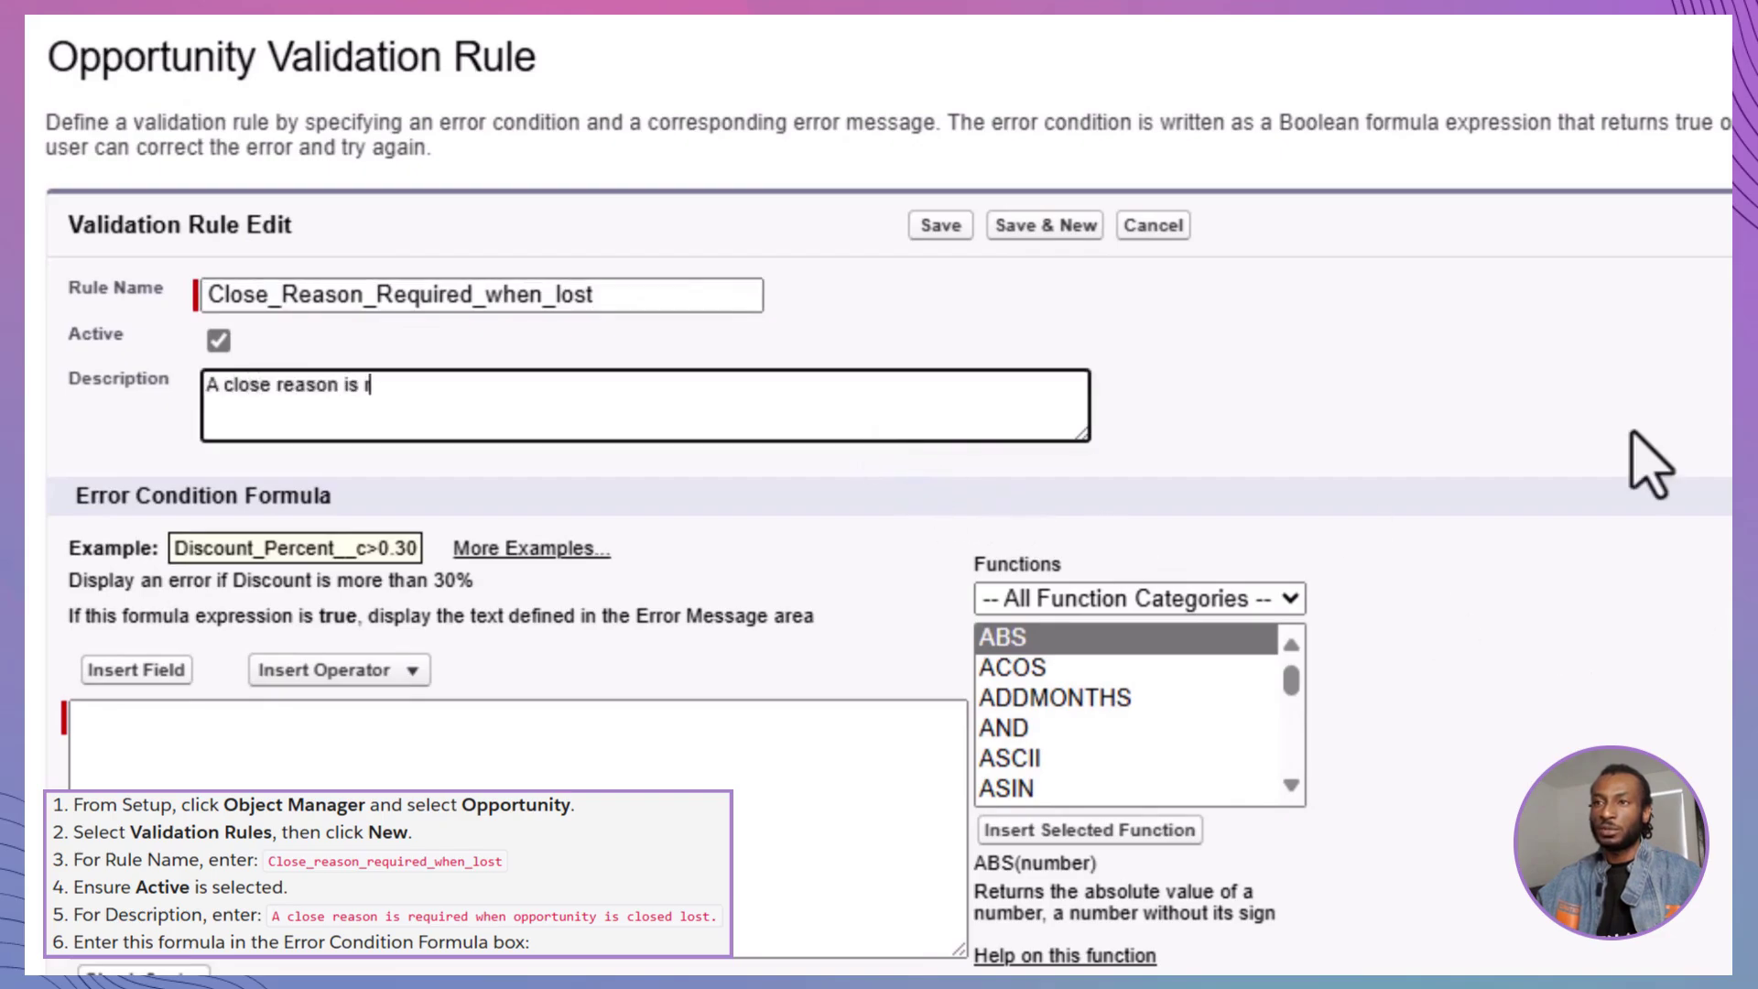
{"action": "type", "text": "equired when opportunity"}
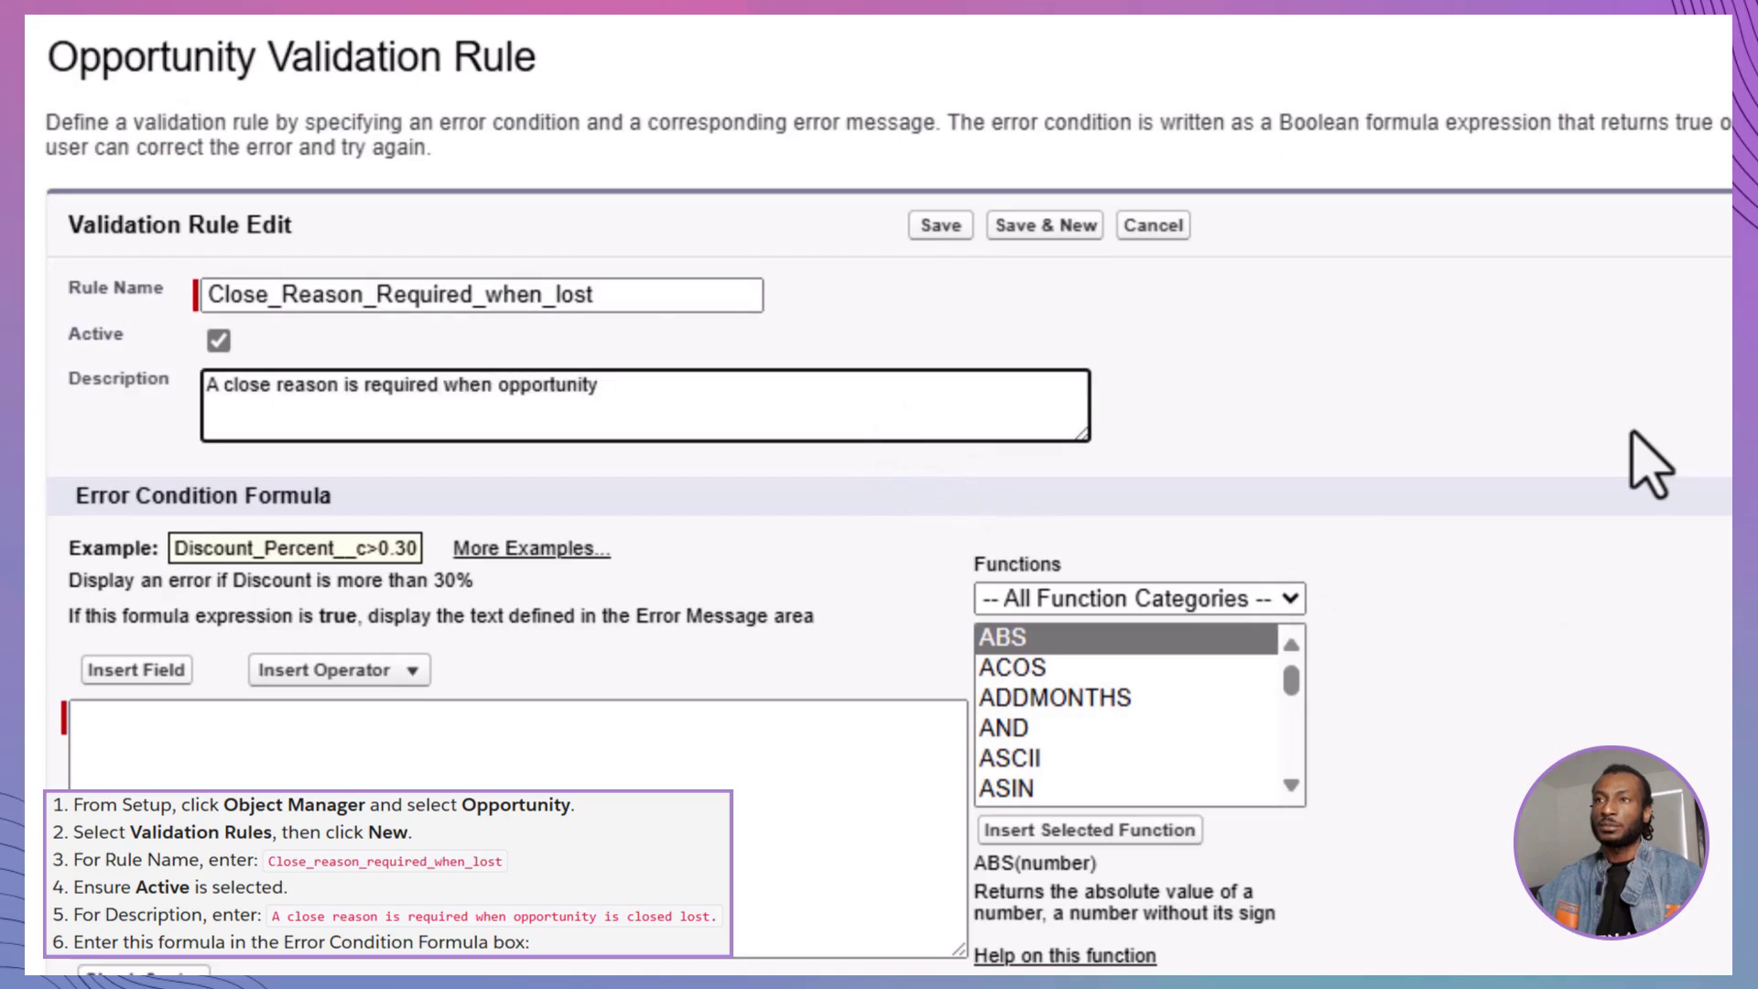
{"action": "type", "text": " is closed lost."}
Enter formula ISPICKVAL(StageName,"Closed Lost") && ISBLANK(Close_Reason__c) and check its syntax.
{"action": "scroll", "coordinate": [1603, 564], "scroll_direction": "down", "scroll_amount": 1}
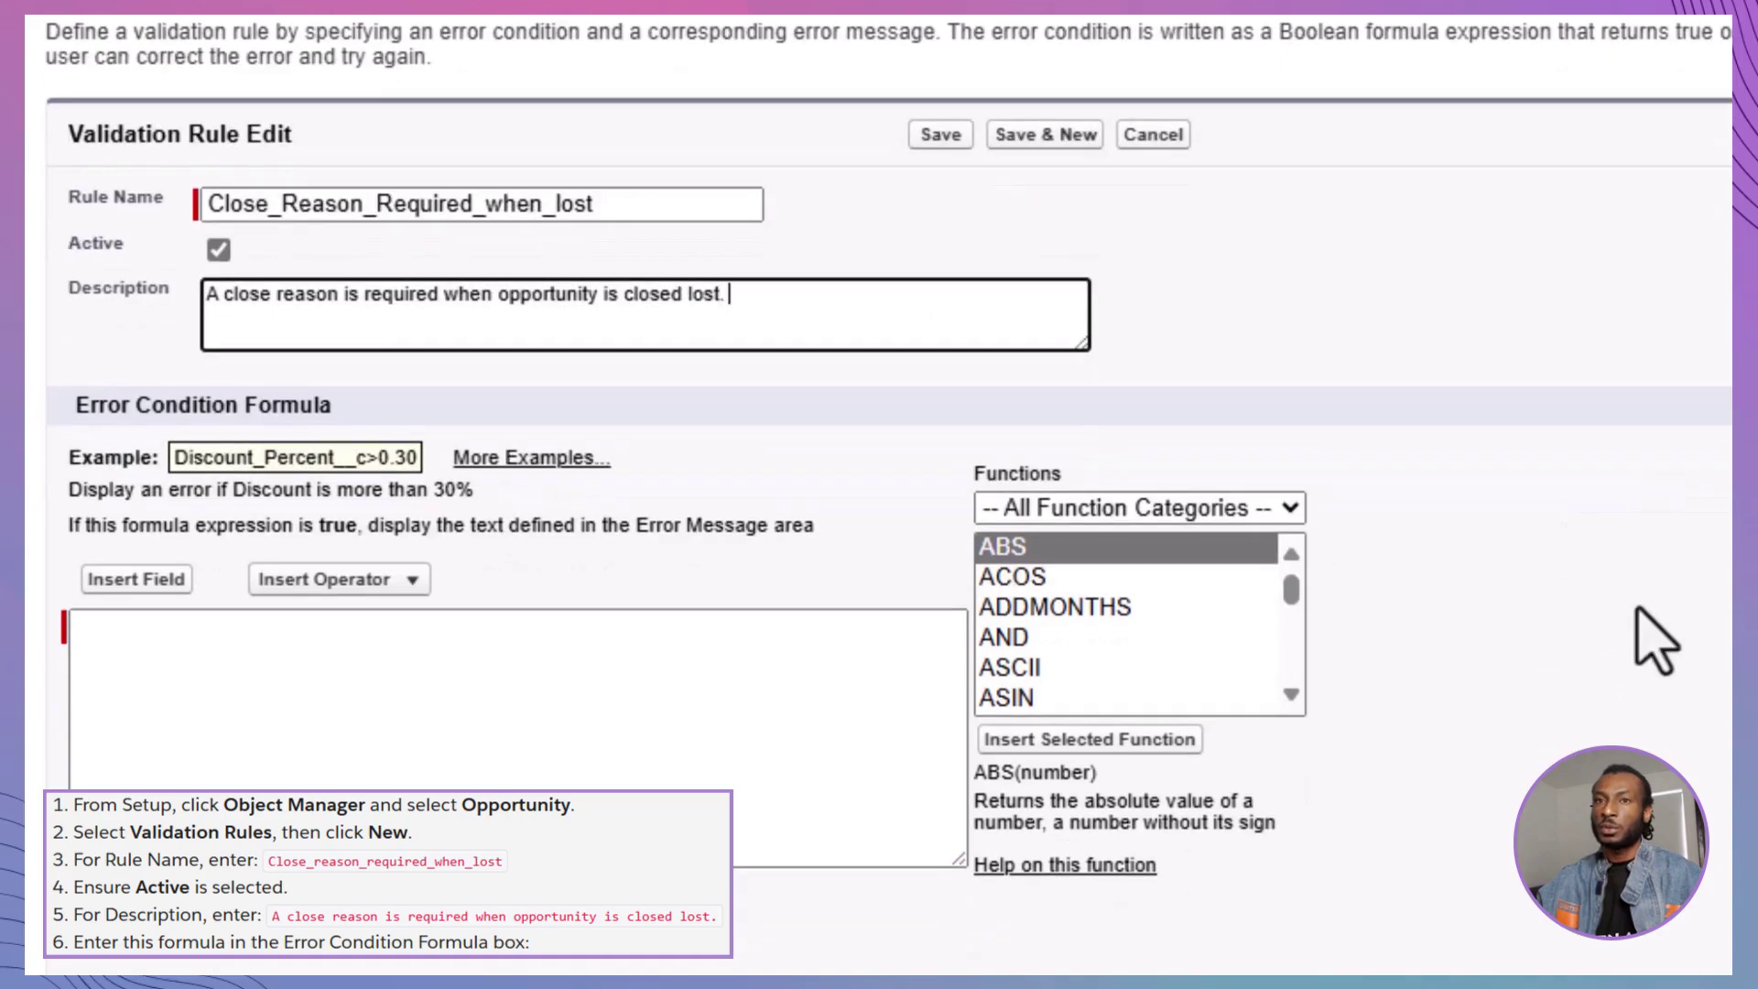
{"action": "key", "text": "Tab"}
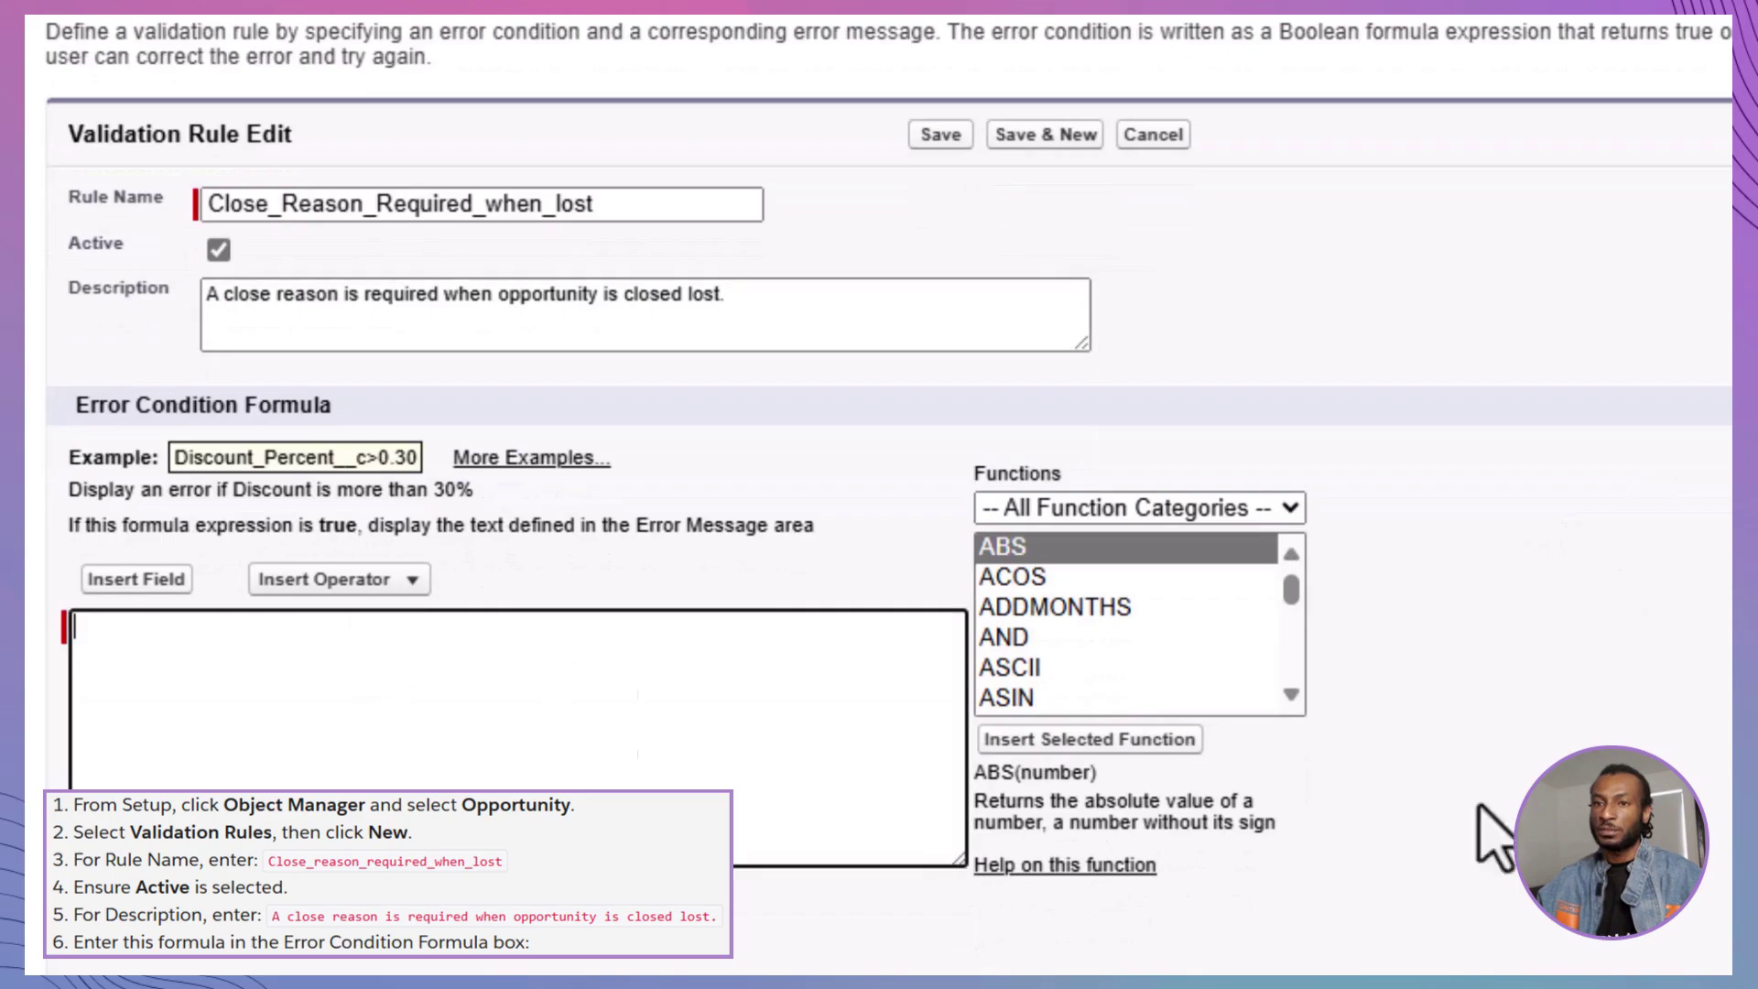
{"action": "type", "text": "ISPICKVAL"}
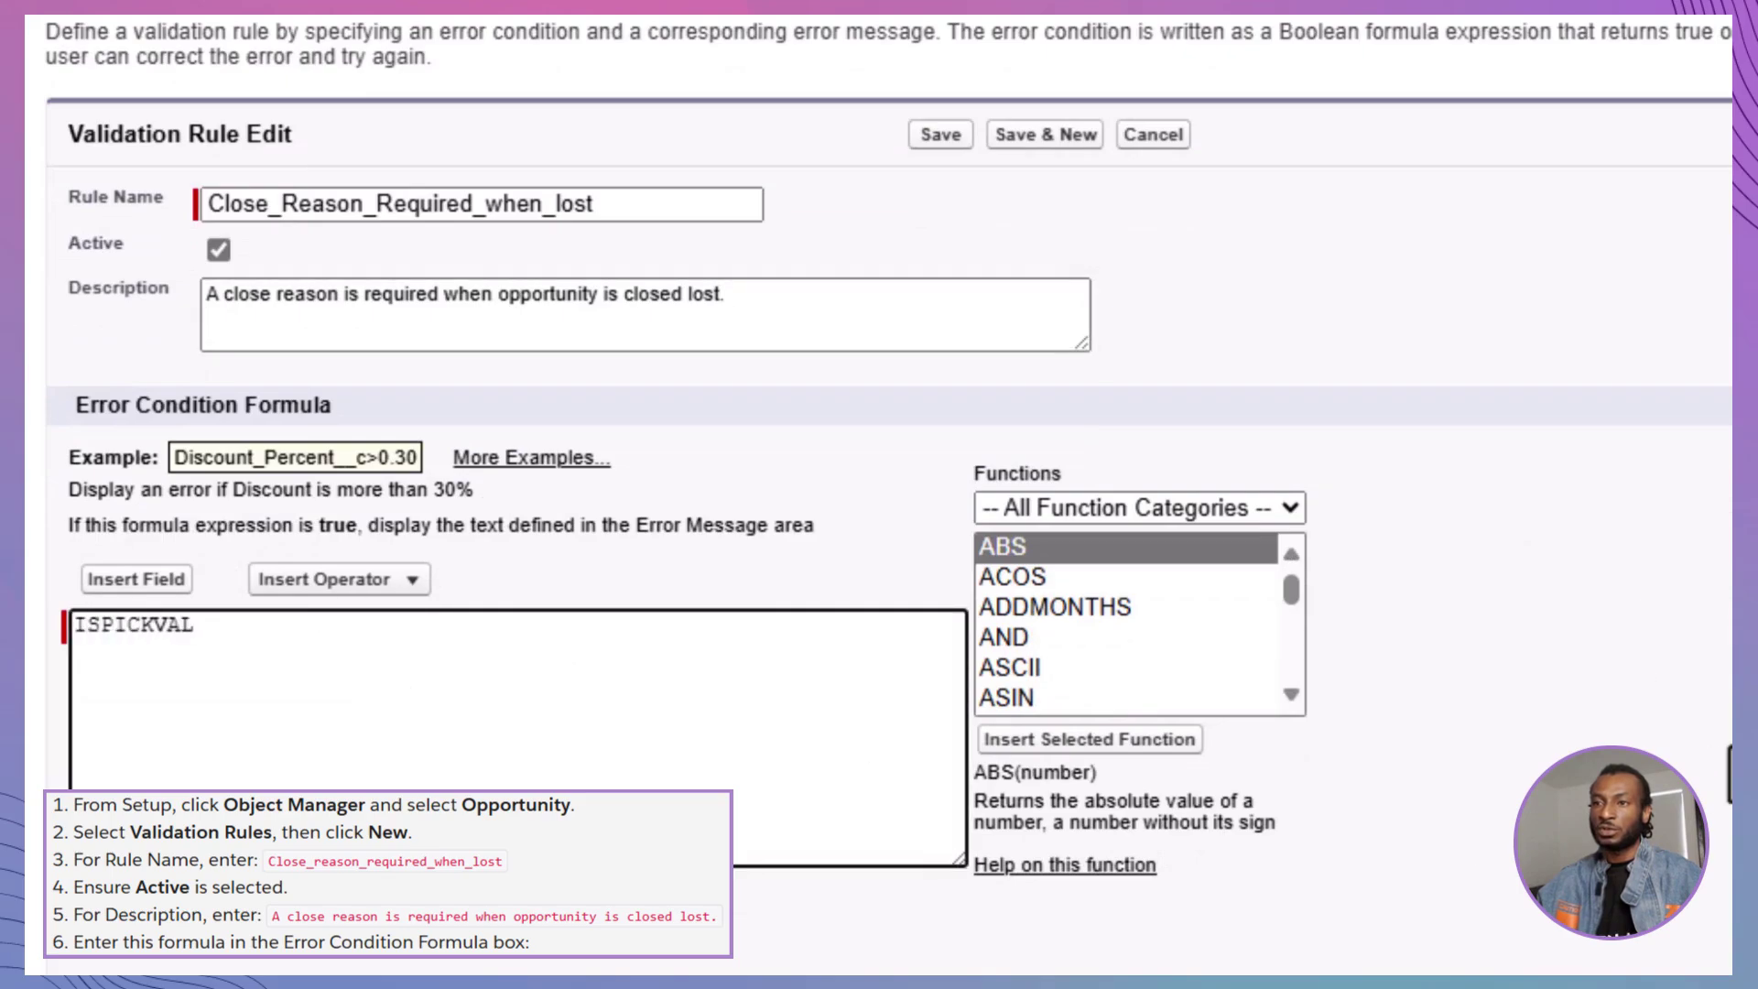
{"action": "type", "text": "( StageName ,"}
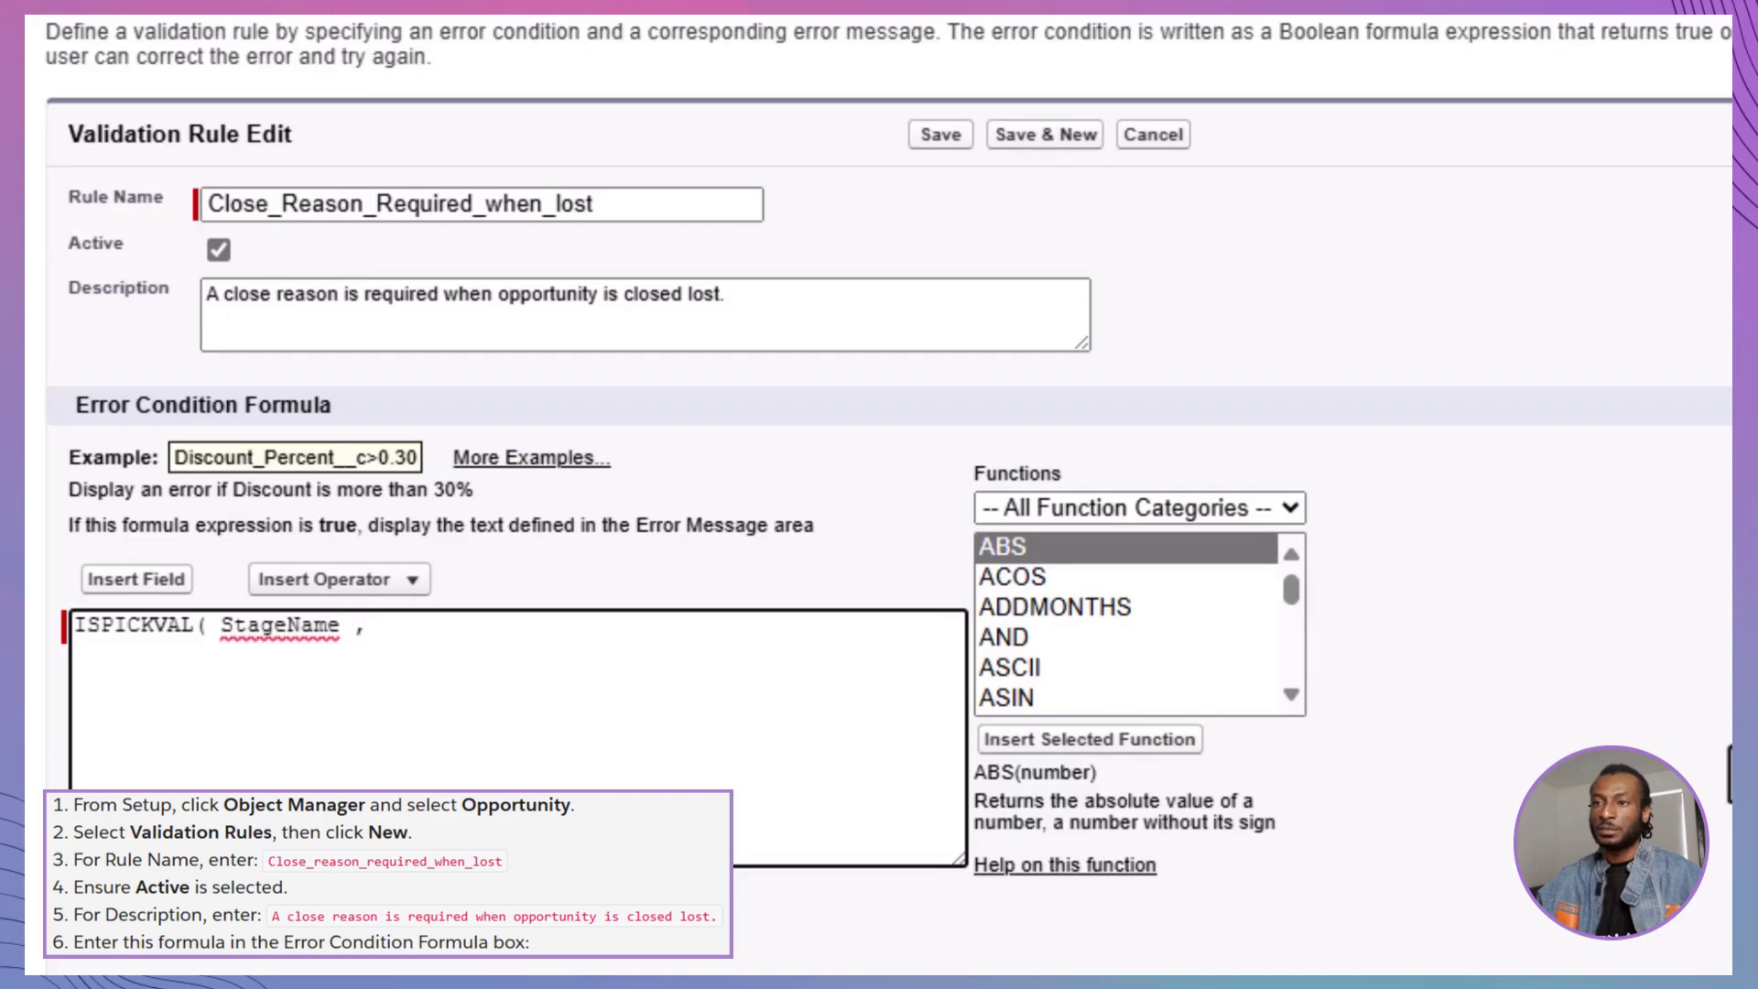
{"action": "type", "text": "\"Closed Lost\") &&"}
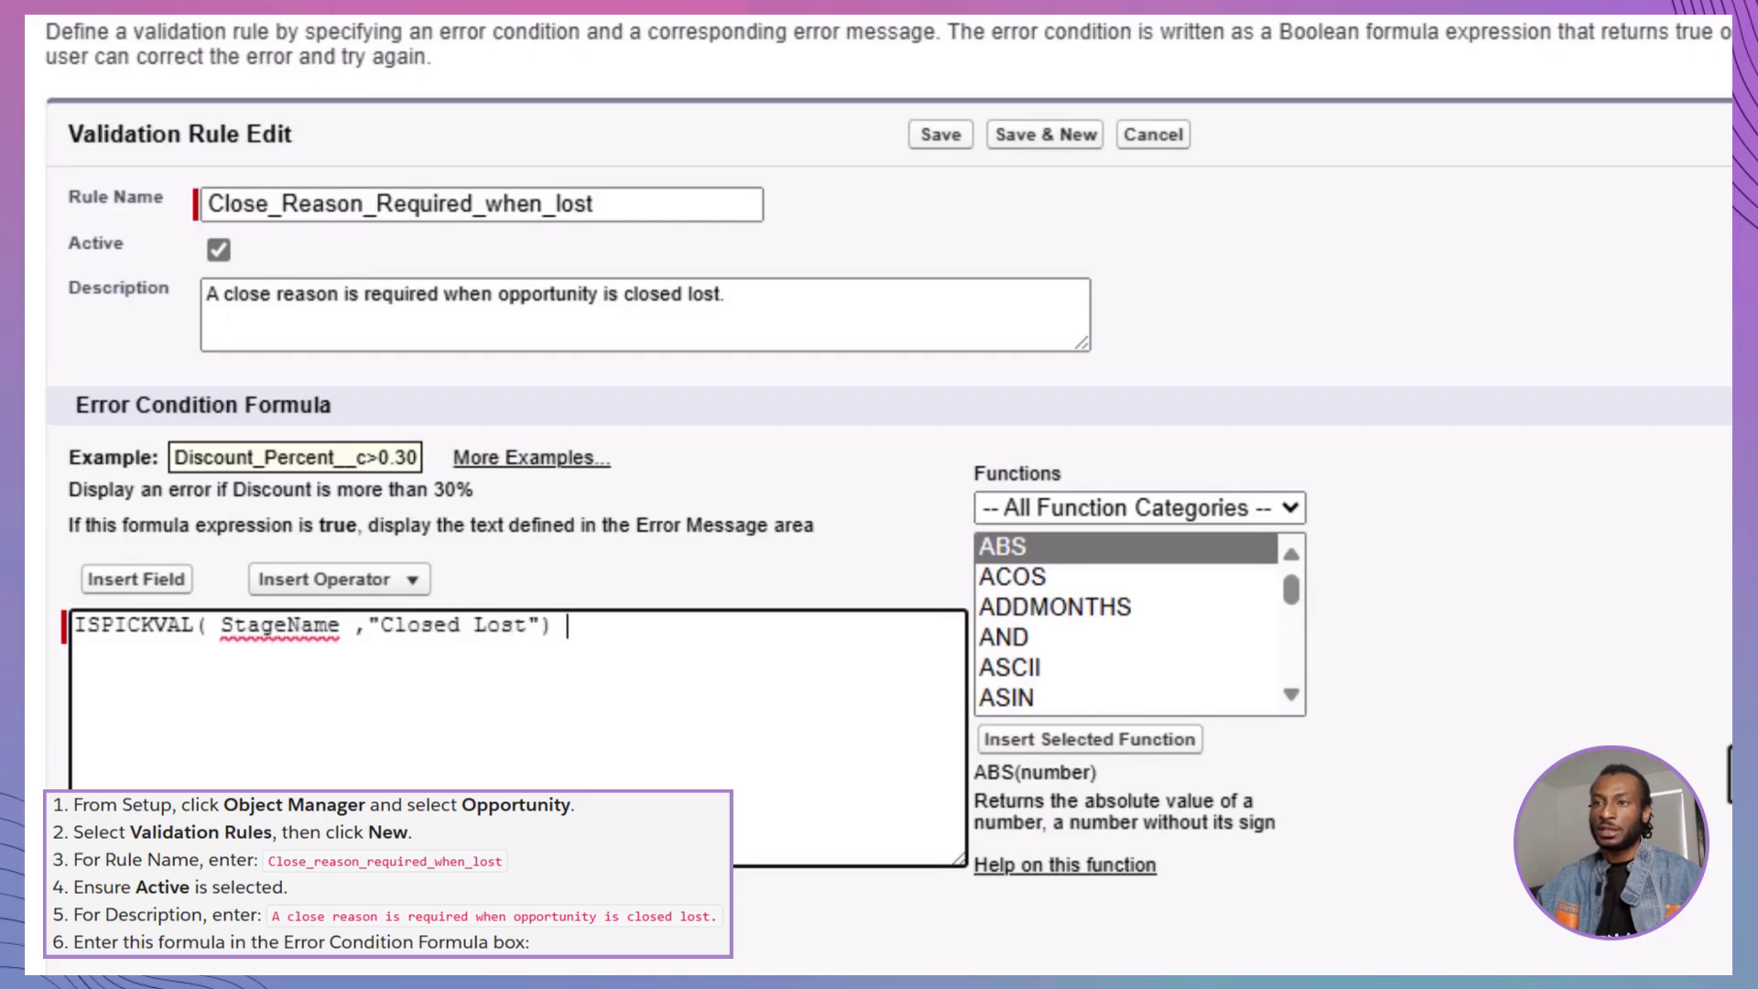
{"action": "type", "text": " ISBLANK(Clo"}
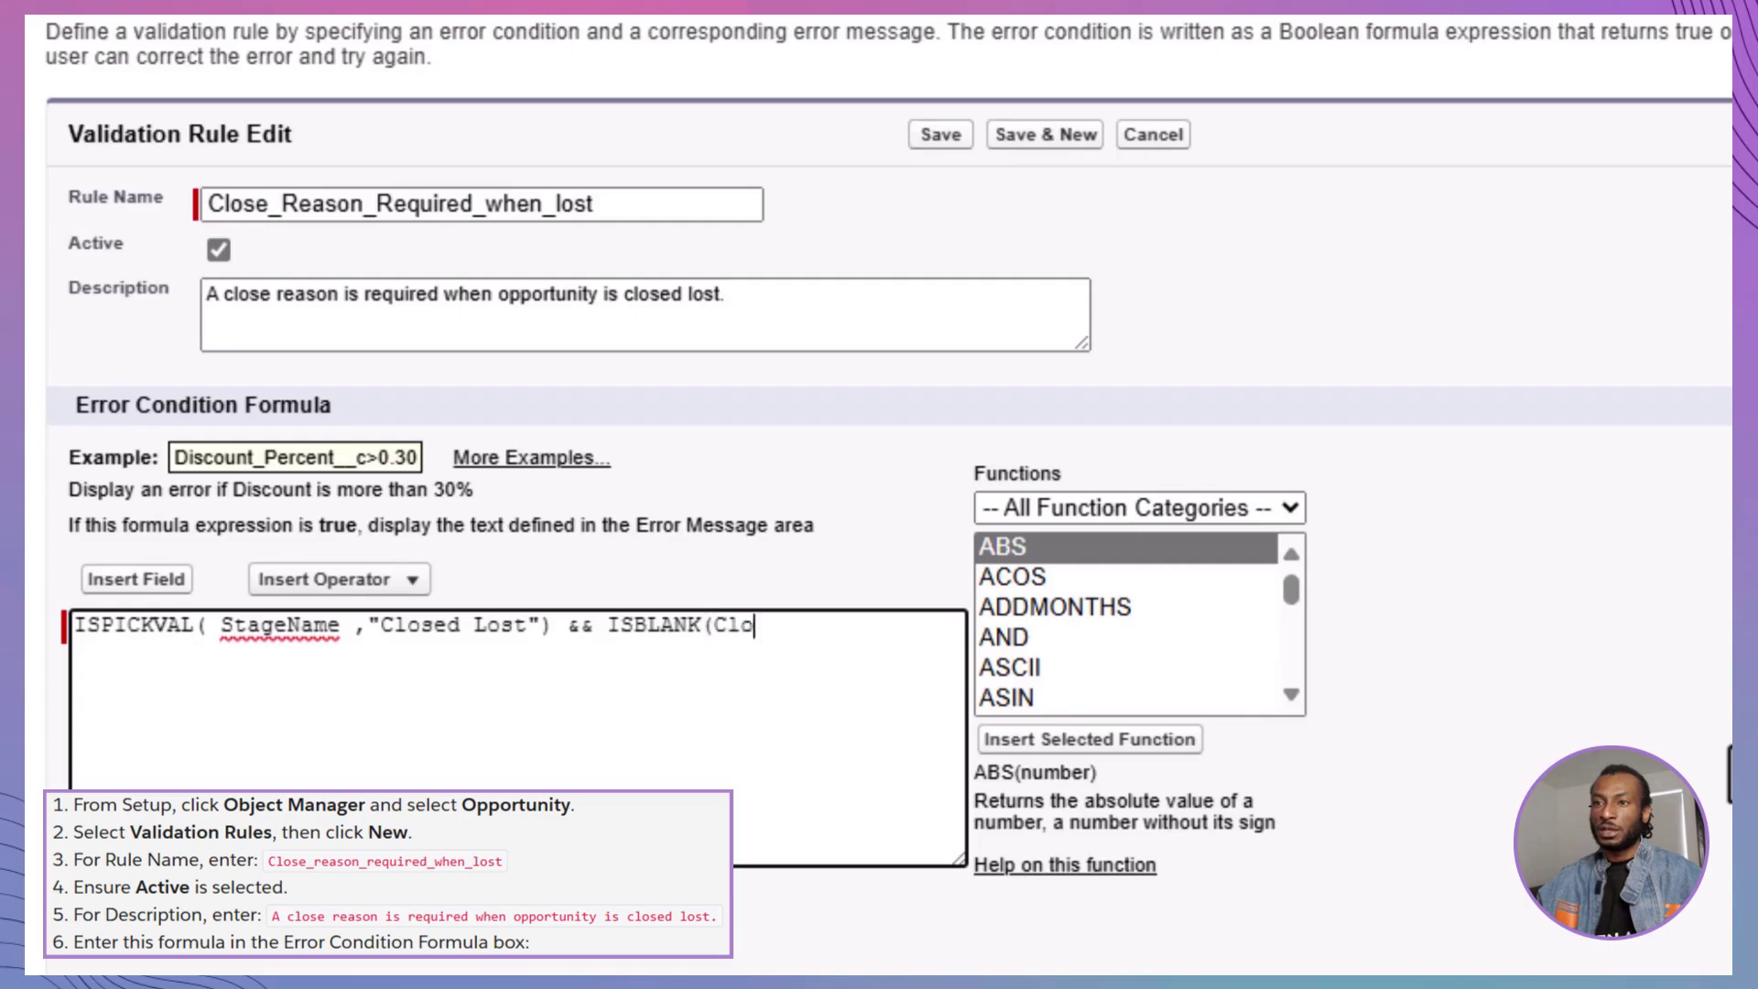
{"action": "type", "text": "se_Reason__c)"}
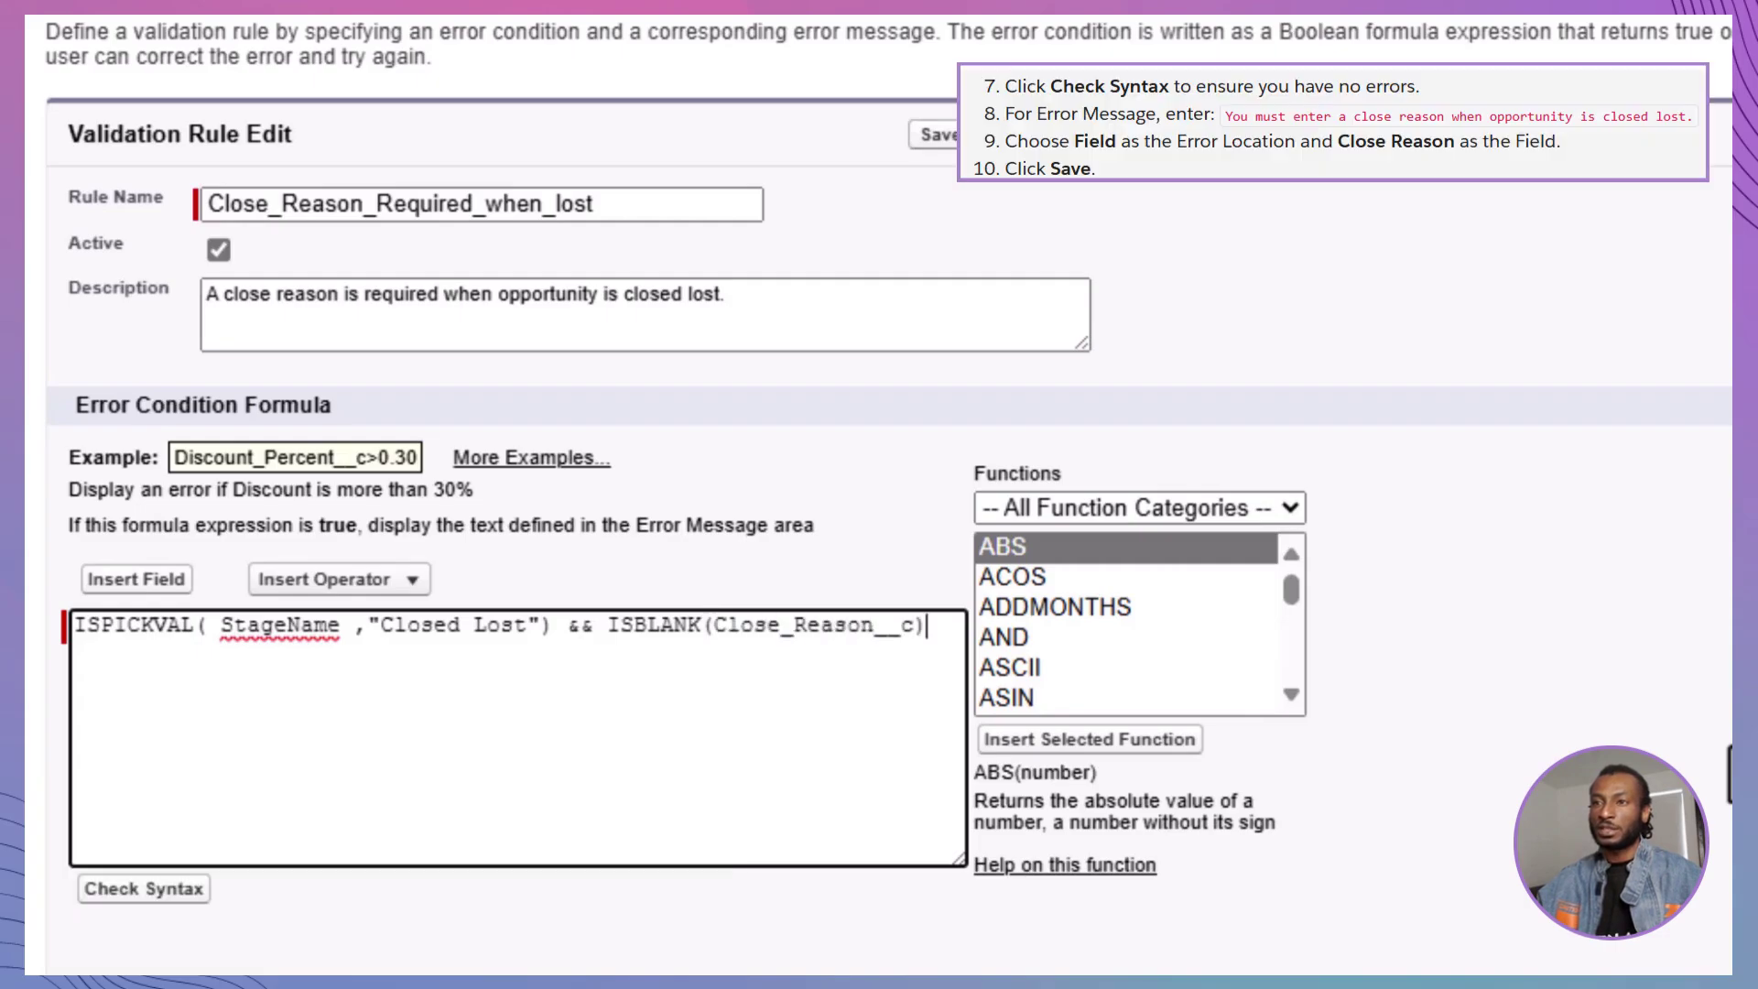
{"action": "left_click", "coordinate": [81, 895]}
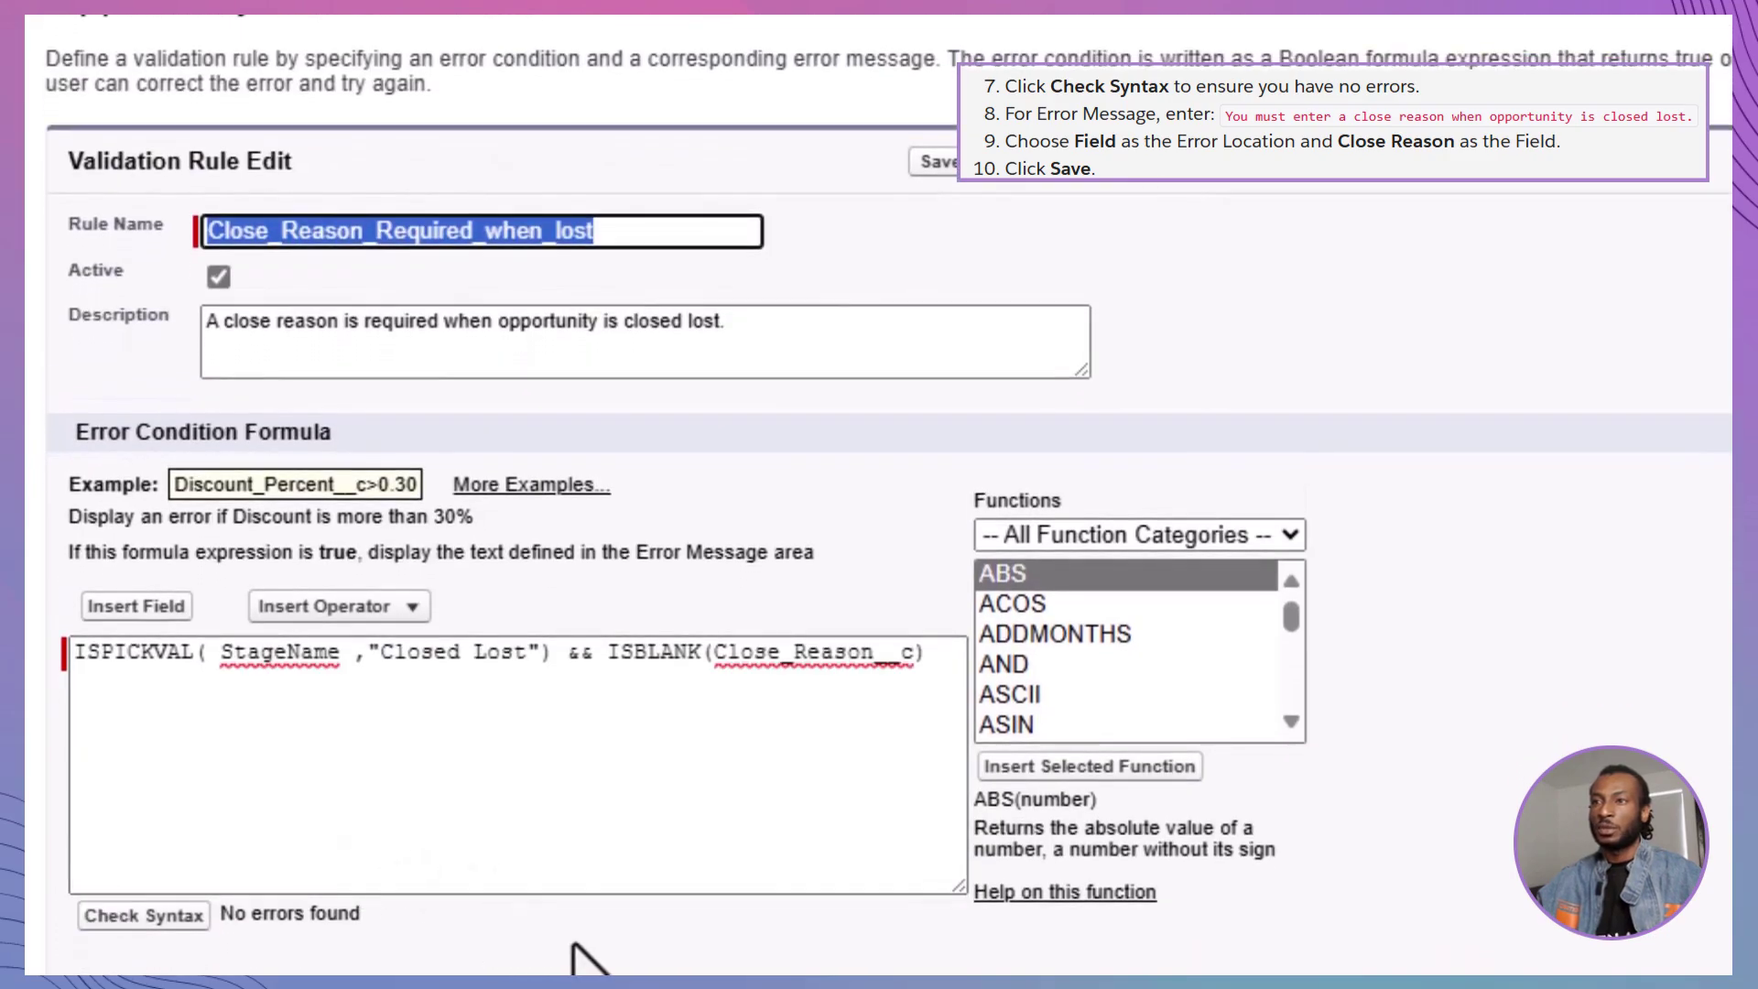
Enter the error message 'You must enter a close reason when opportunity is closed lost.'.
{"action": "scroll", "coordinate": [581, 916], "scroll_direction": "down", "scroll_amount": 2}
{"action": "scroll", "coordinate": [577, 549], "scroll_direction": "down", "scroll_amount": 4}
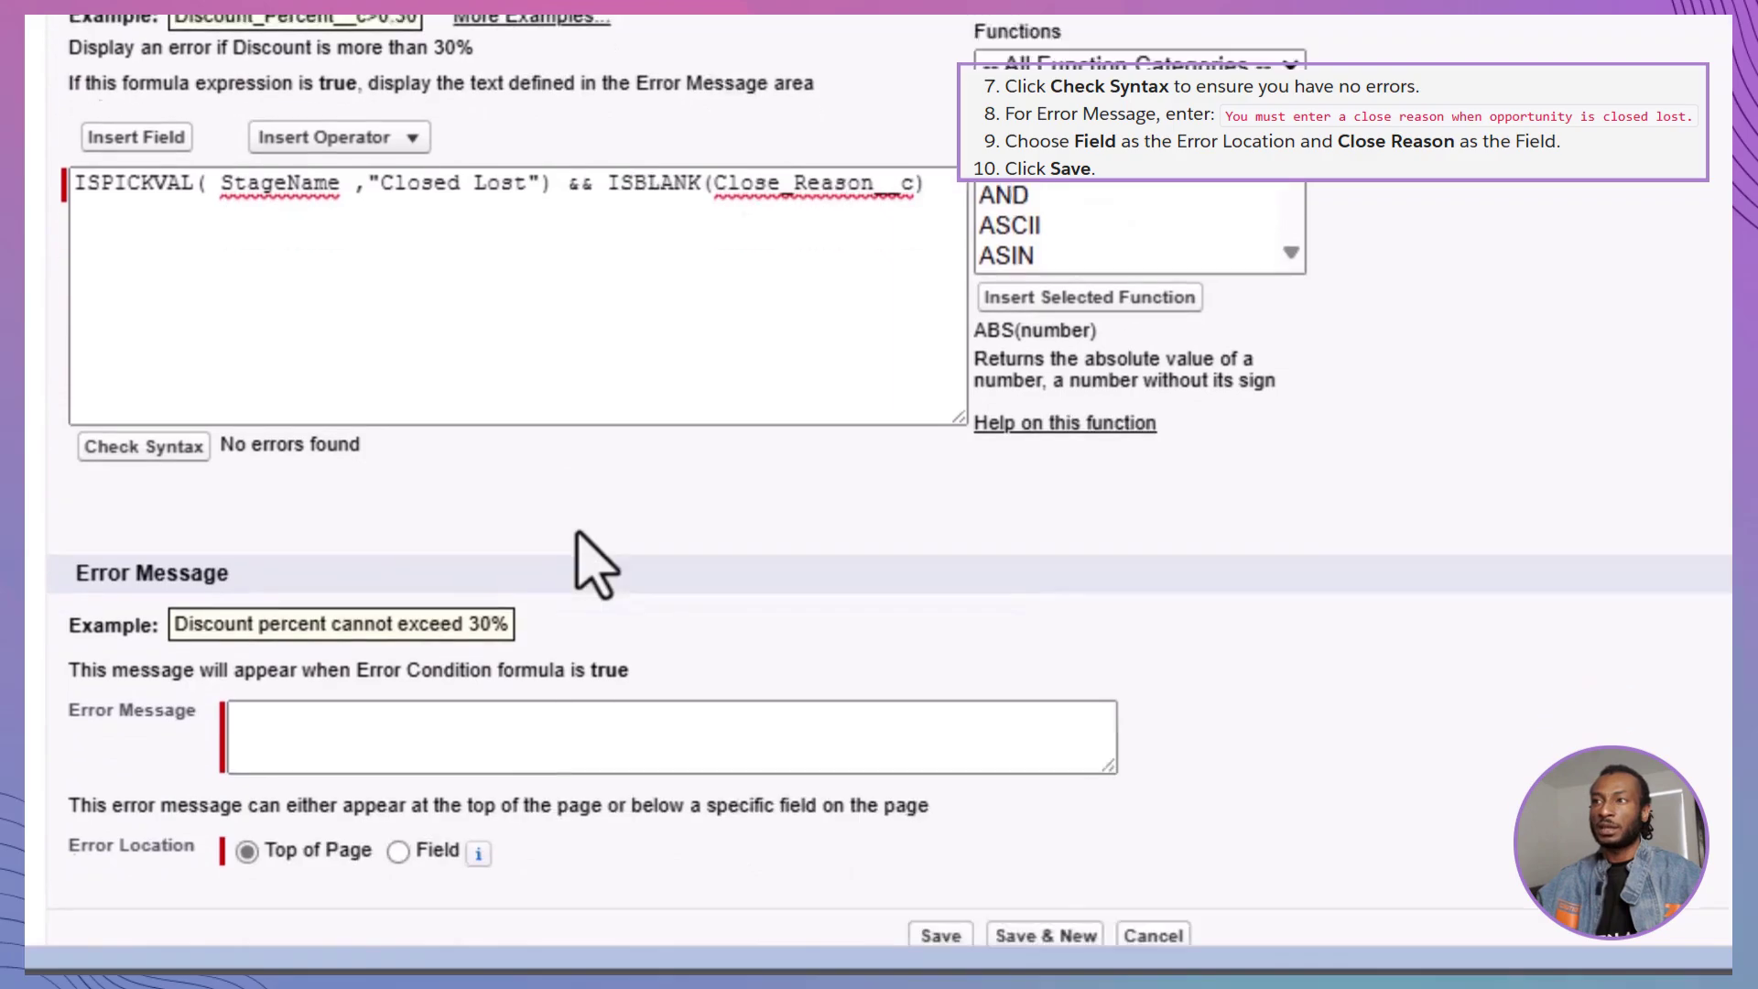
{"action": "left_click", "coordinate": [577, 700]}
{"action": "type", "text": "You m"}
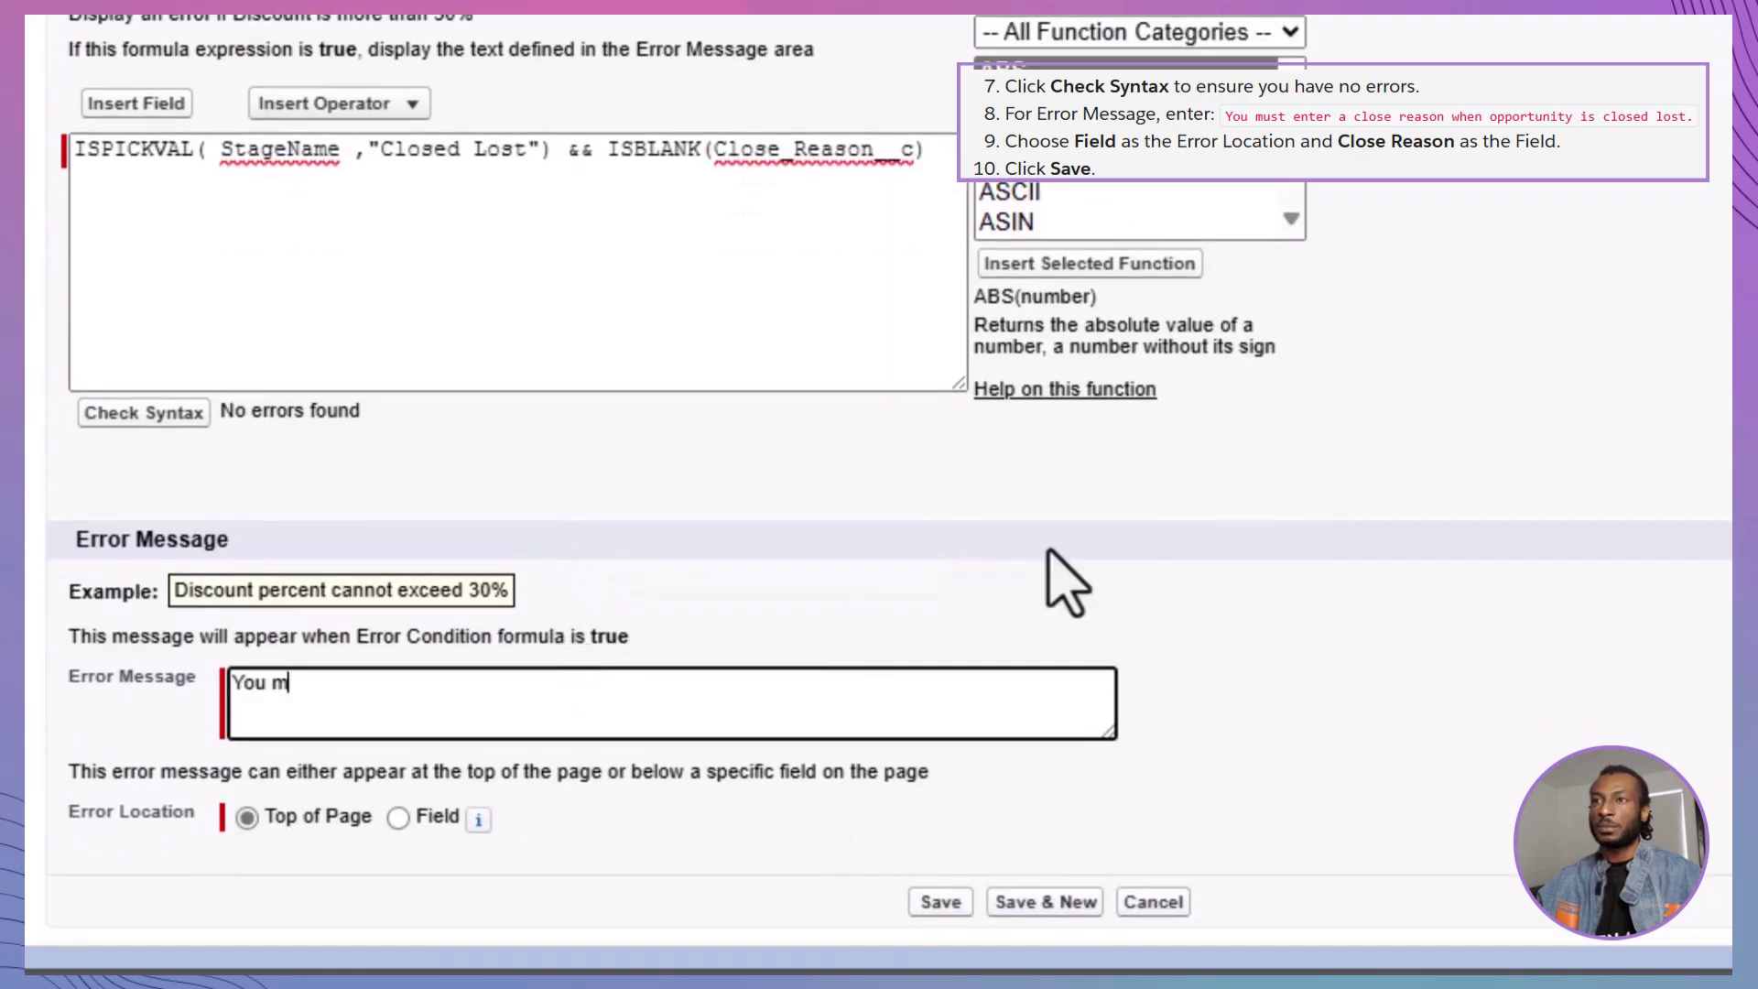
{"action": "type", "text": "ust enter a cl"}
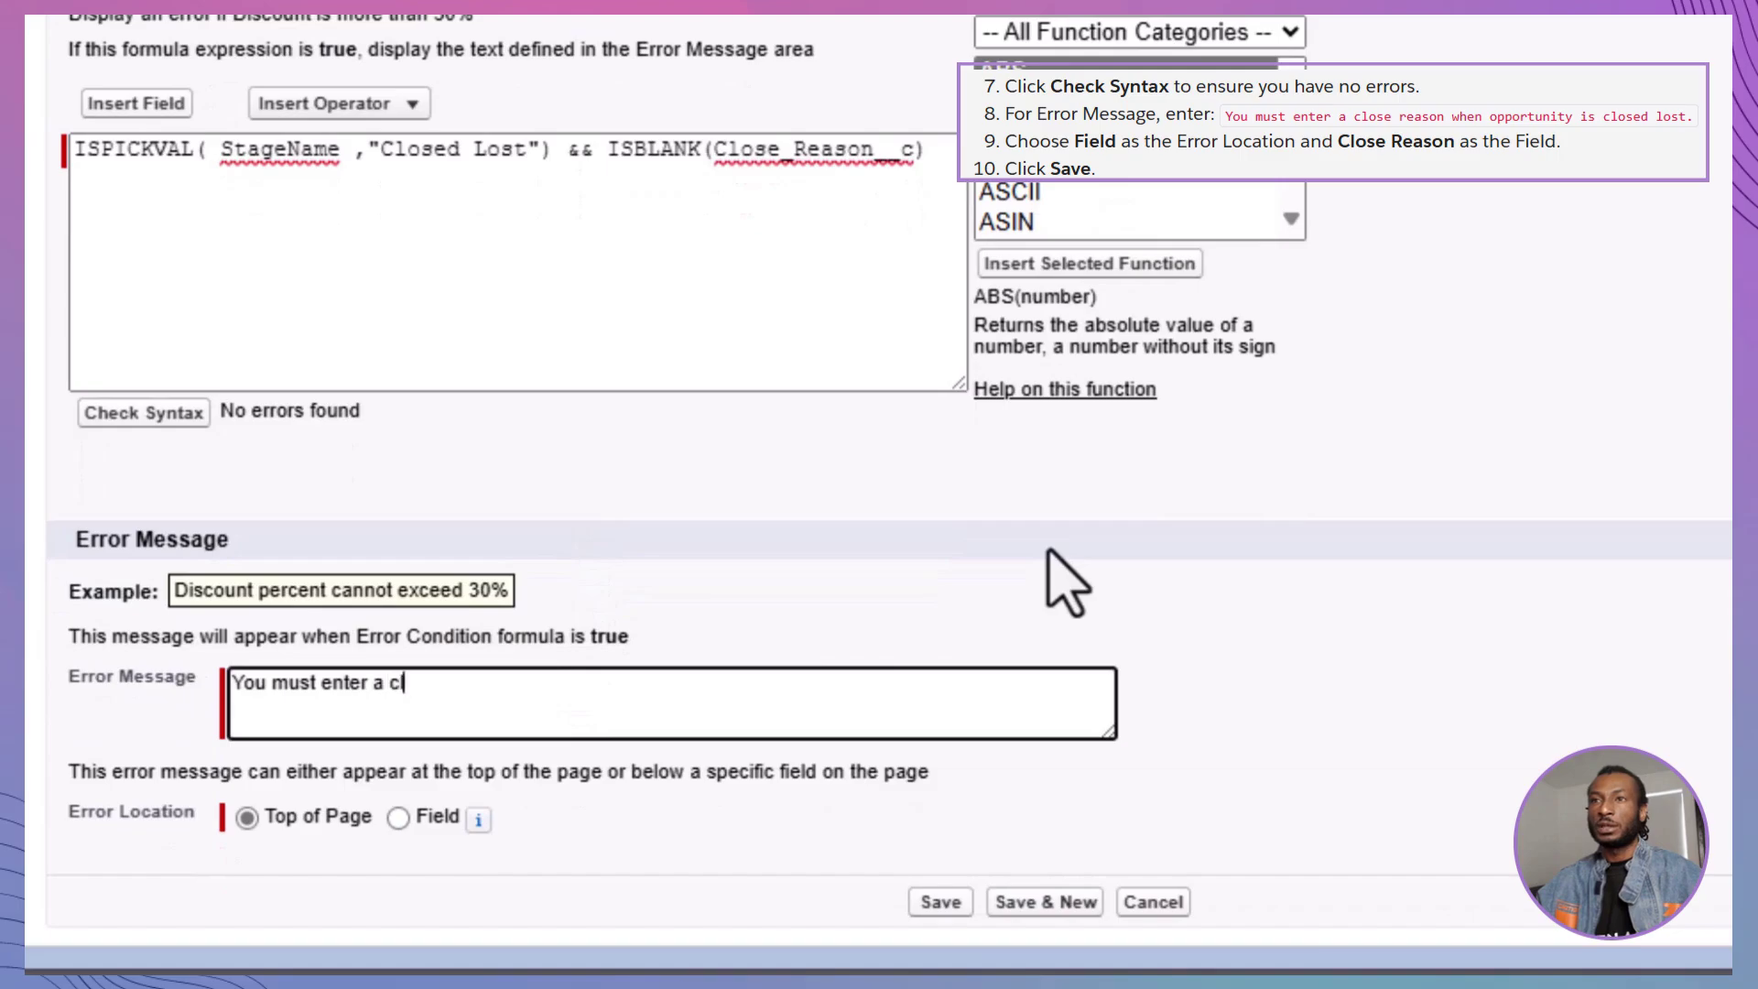
{"action": "type", "text": "ose reason when opportunity is c"}
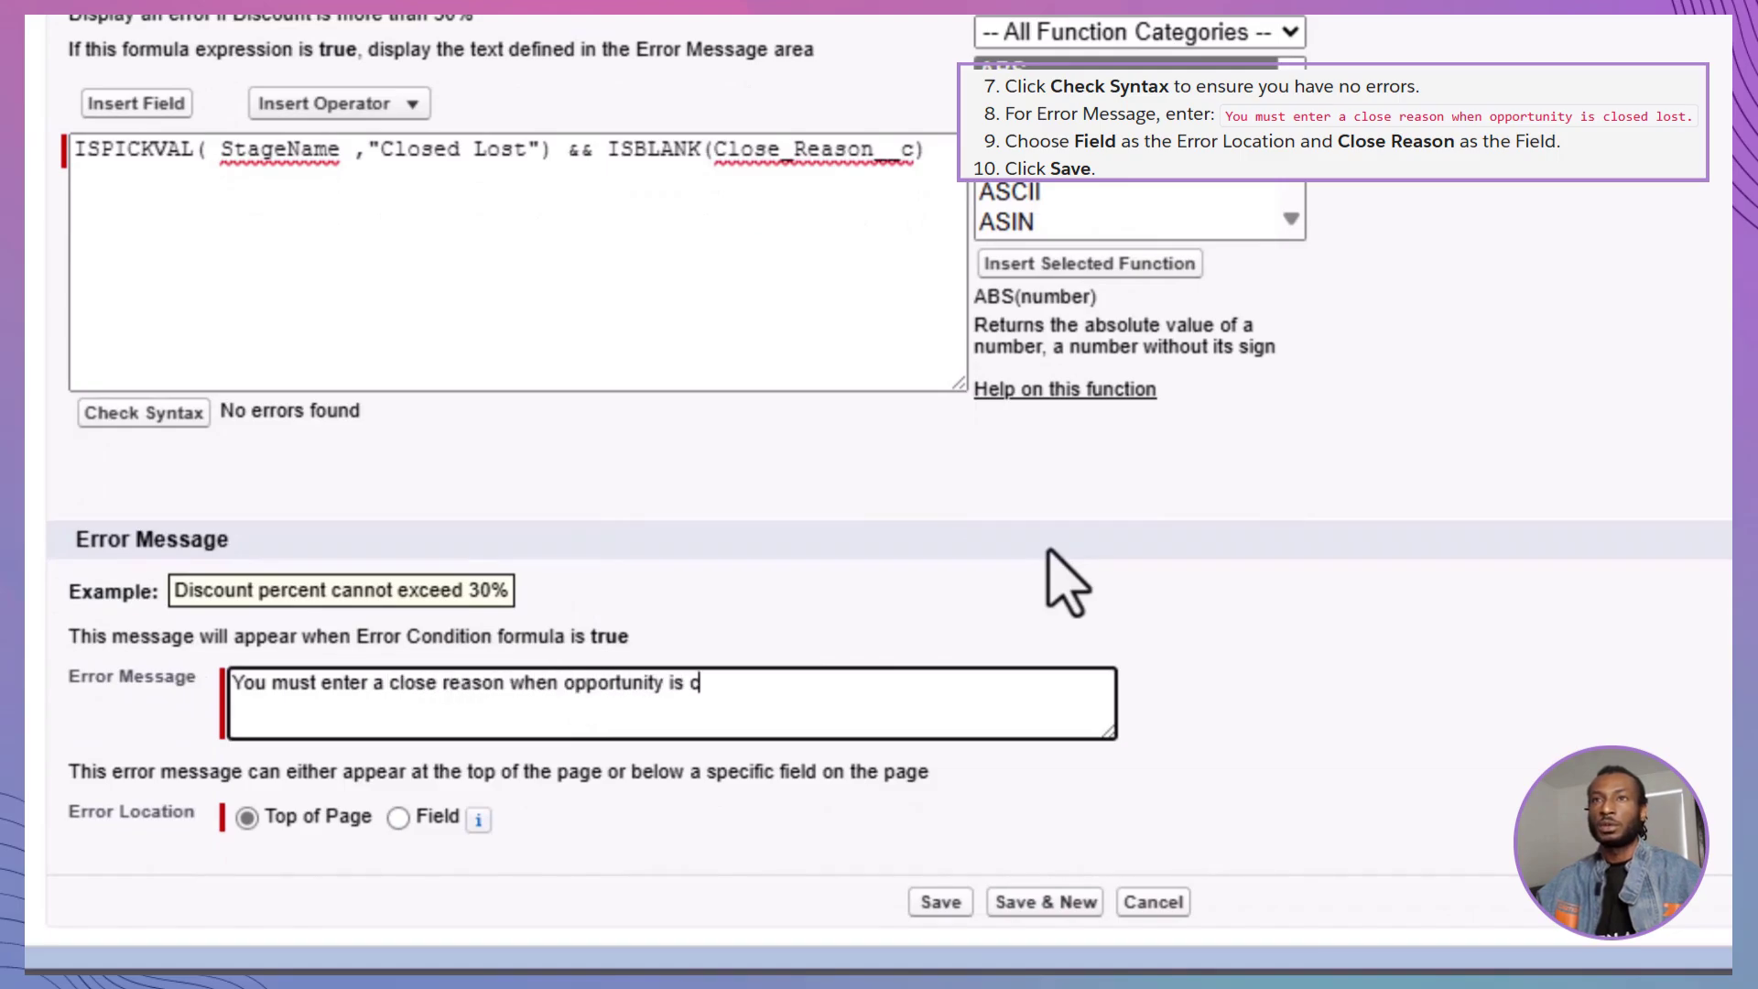
{"action": "type", "text": "losed lost."}
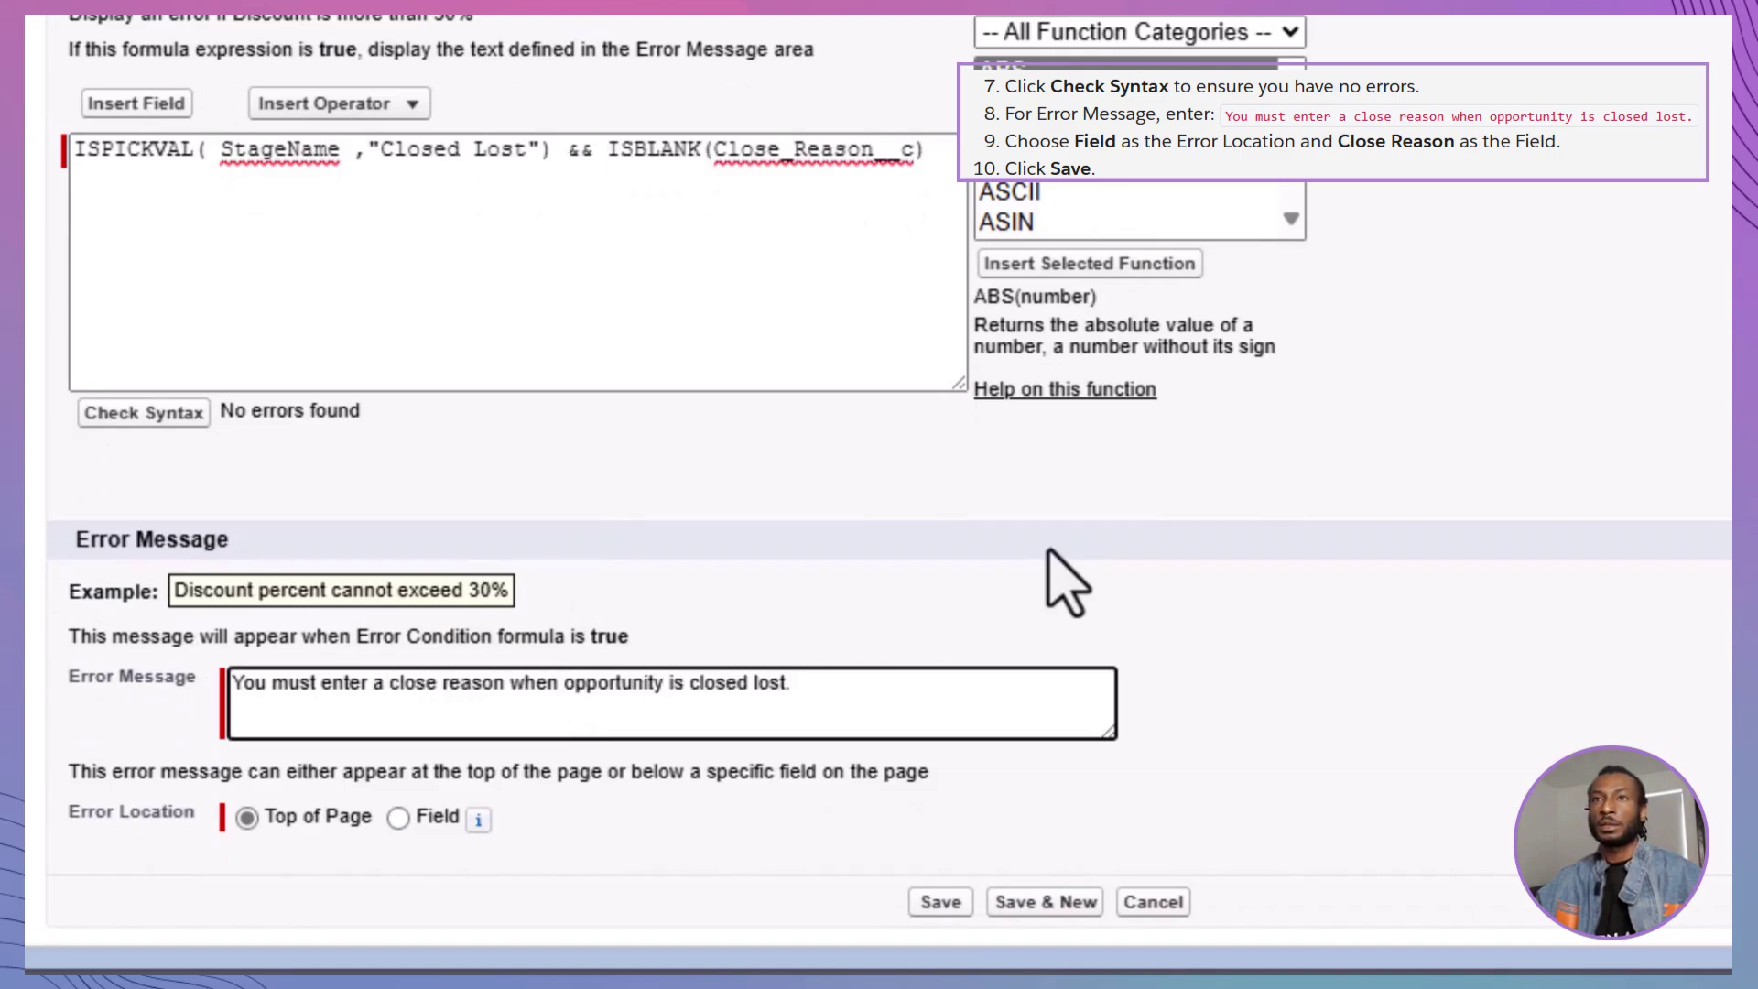
Set the error location to the Close Reason field.
{"action": "left_click", "coordinate": [399, 818]}
{"action": "left_click", "coordinate": [671, 824]}
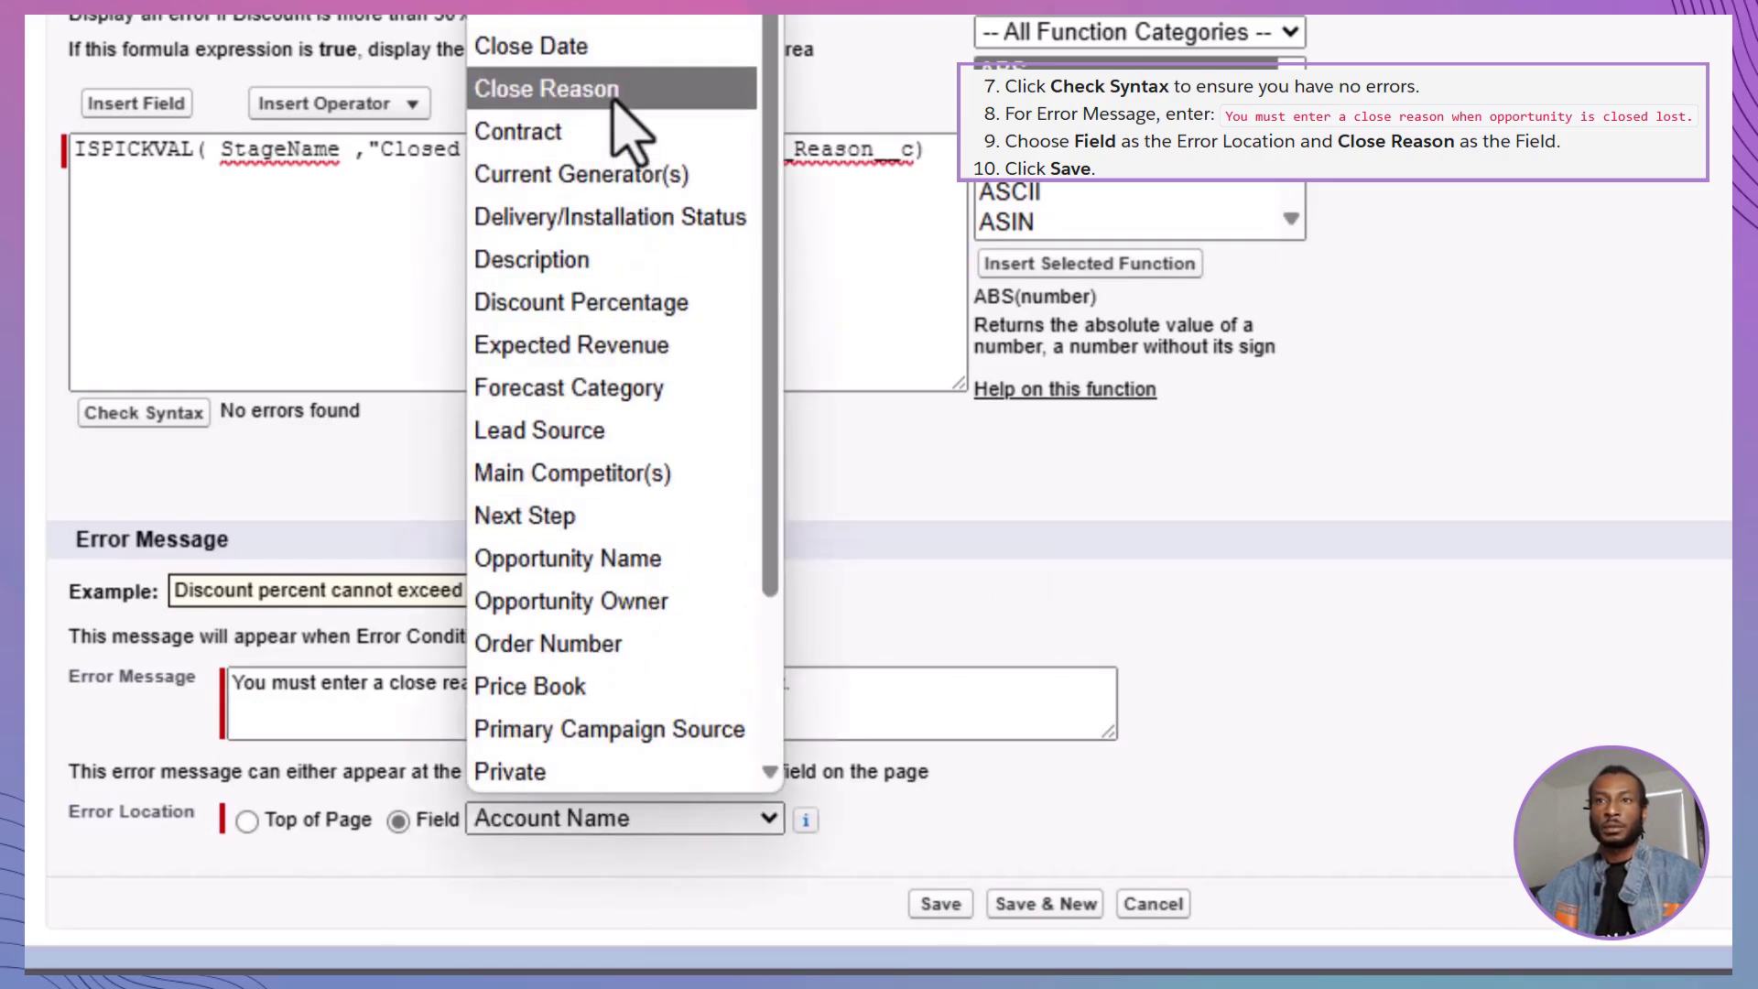
{"action": "left_click", "coordinate": [612, 91]}
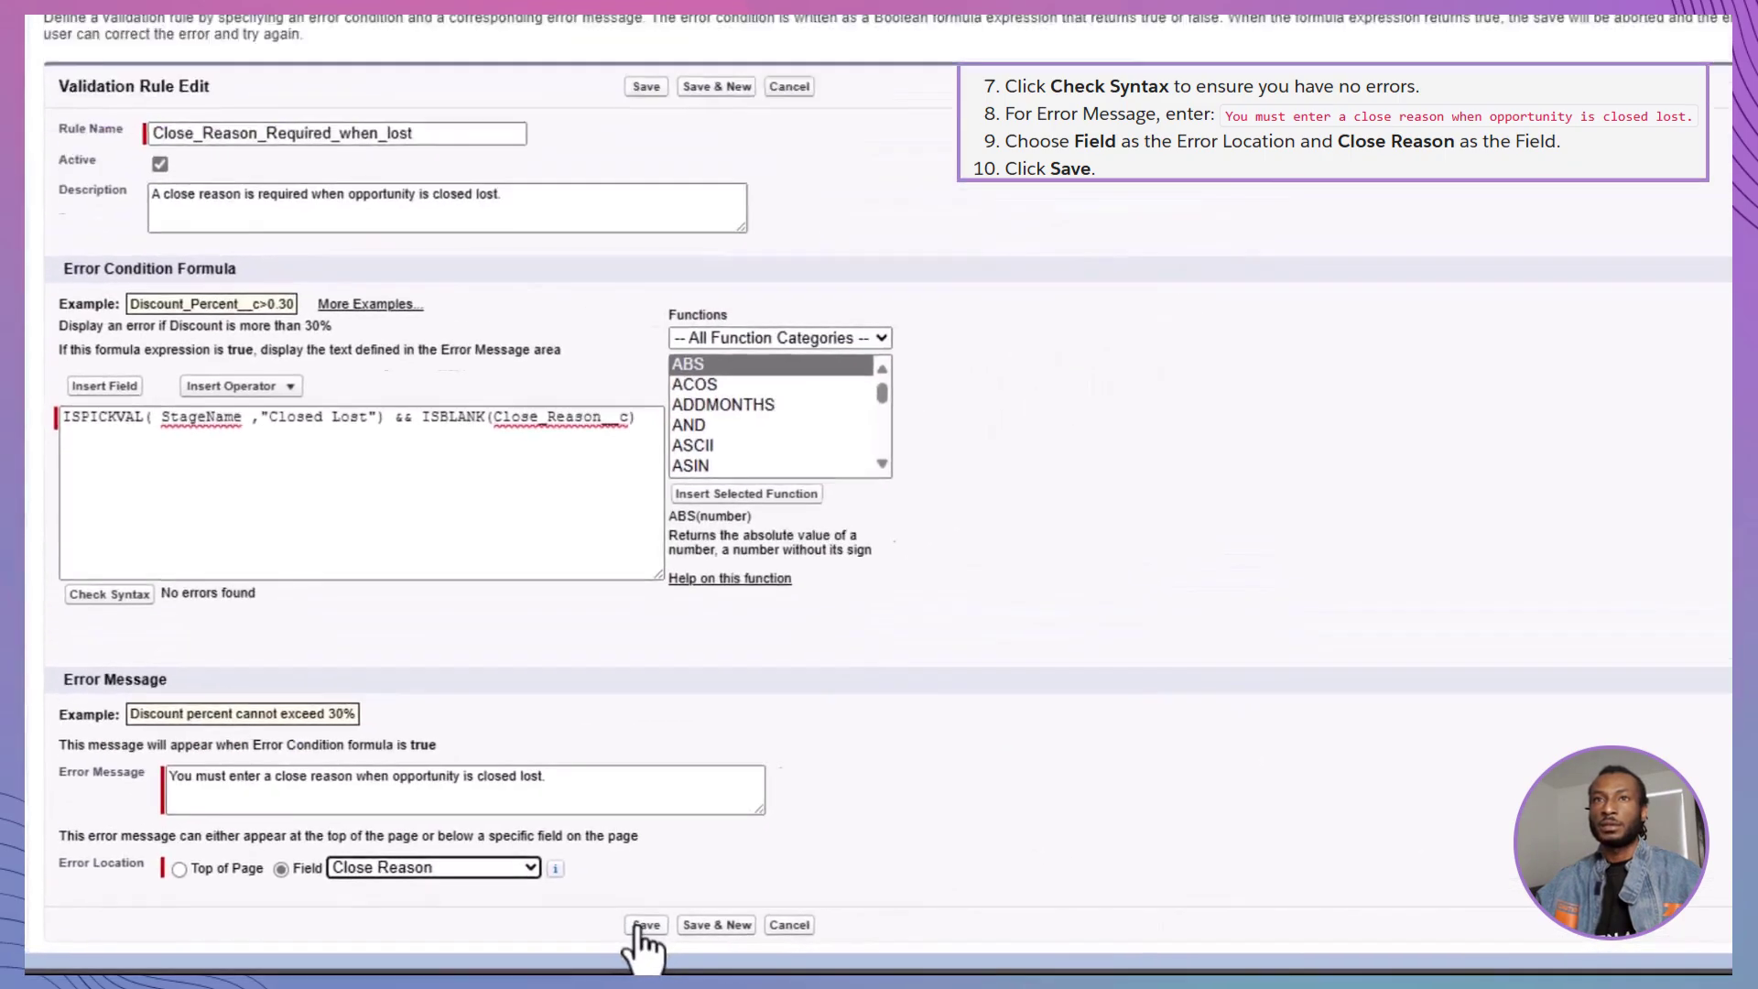
Save the Close_Reason_Required_when_lost validation rule.
{"action": "left_click", "coordinate": [941, 904]}
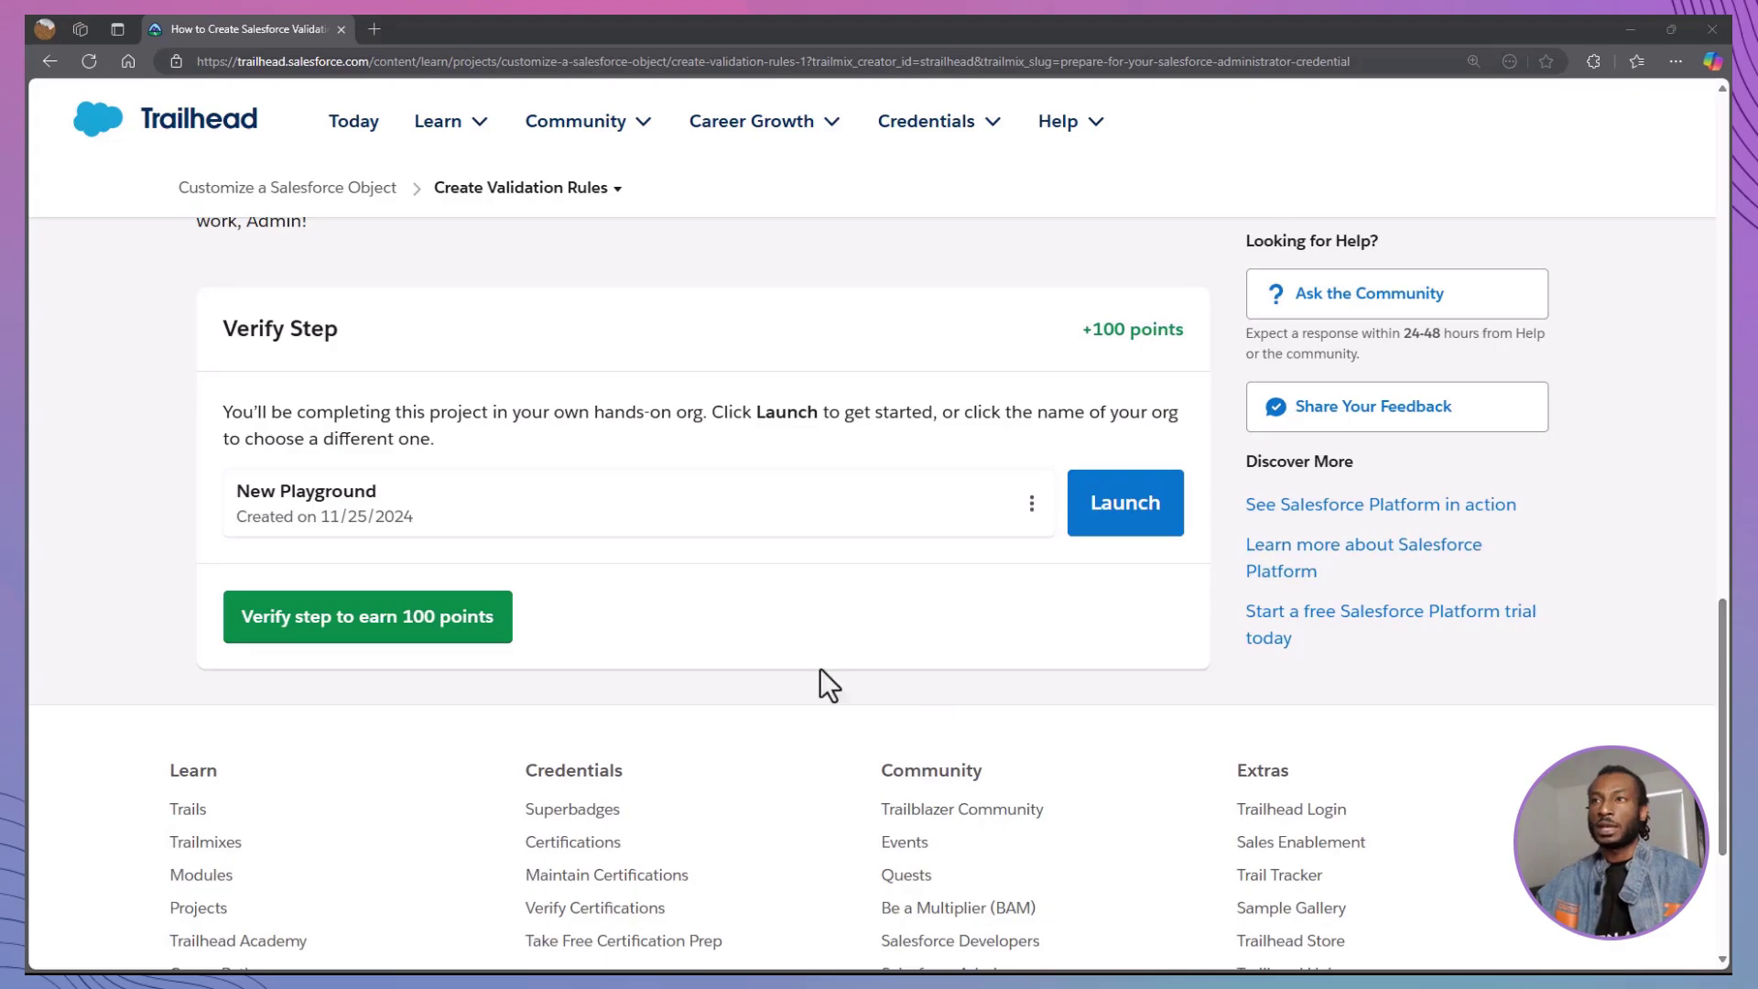
Run Trailhead's 100-point step verification against the playground org.
{"action": "left_click", "coordinate": [468, 620]}
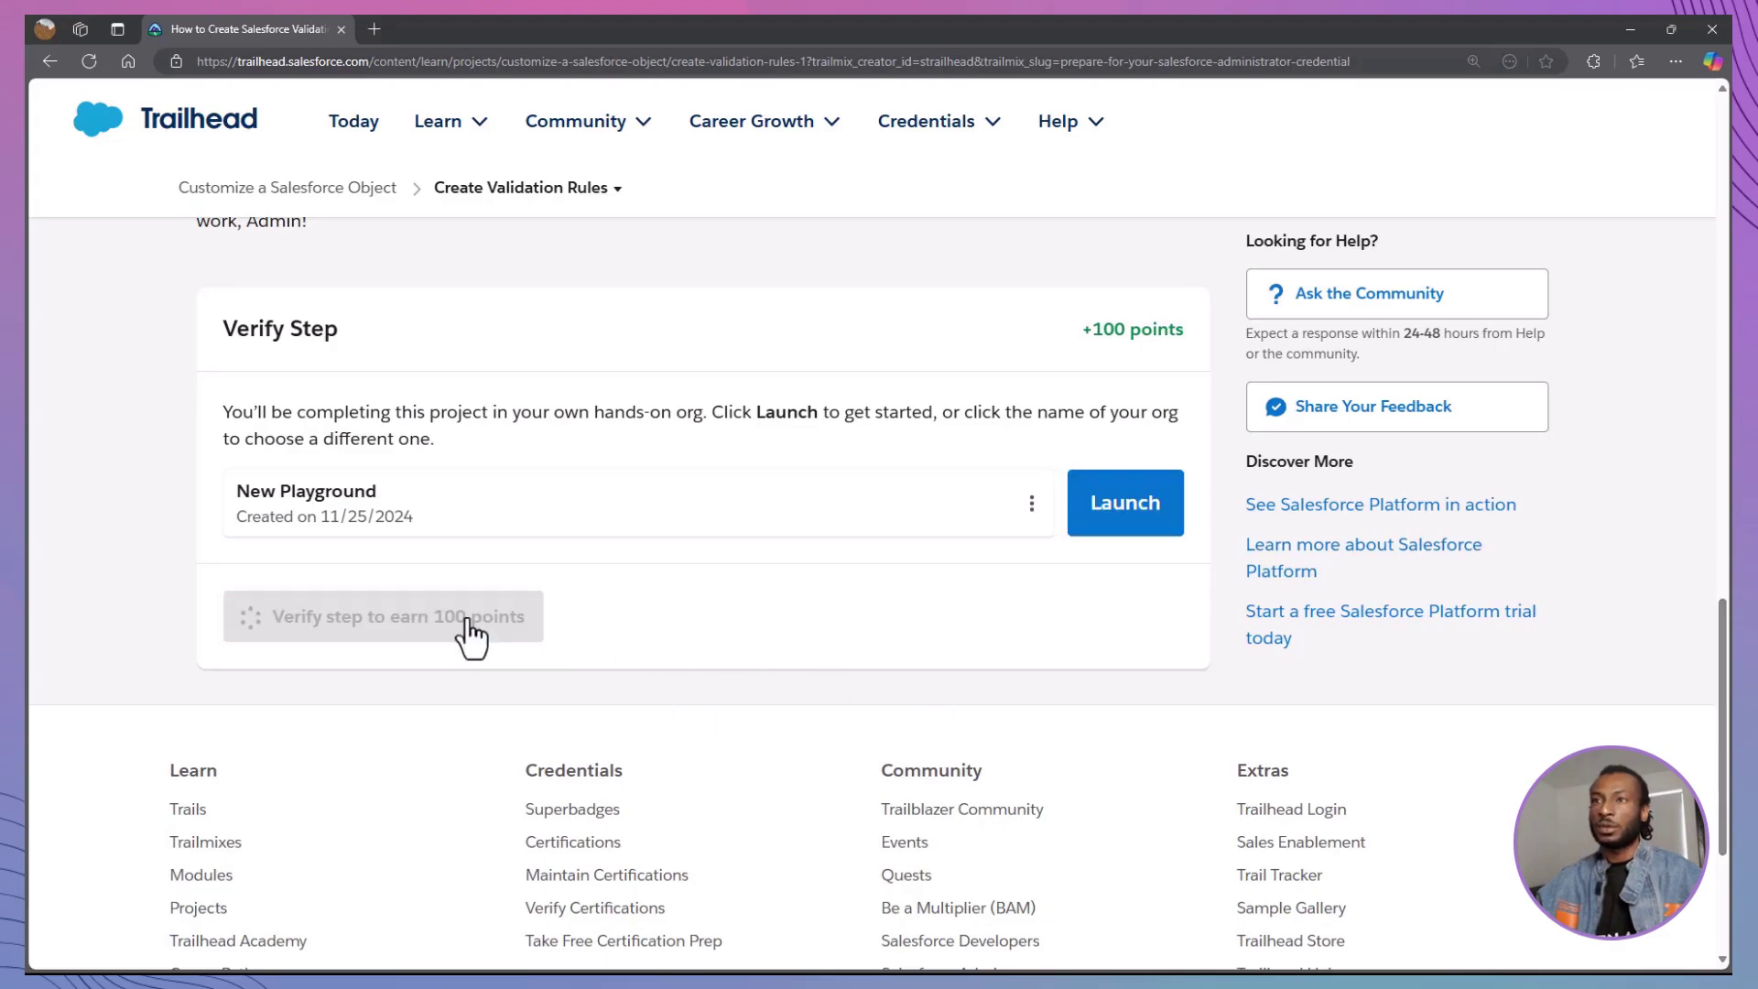